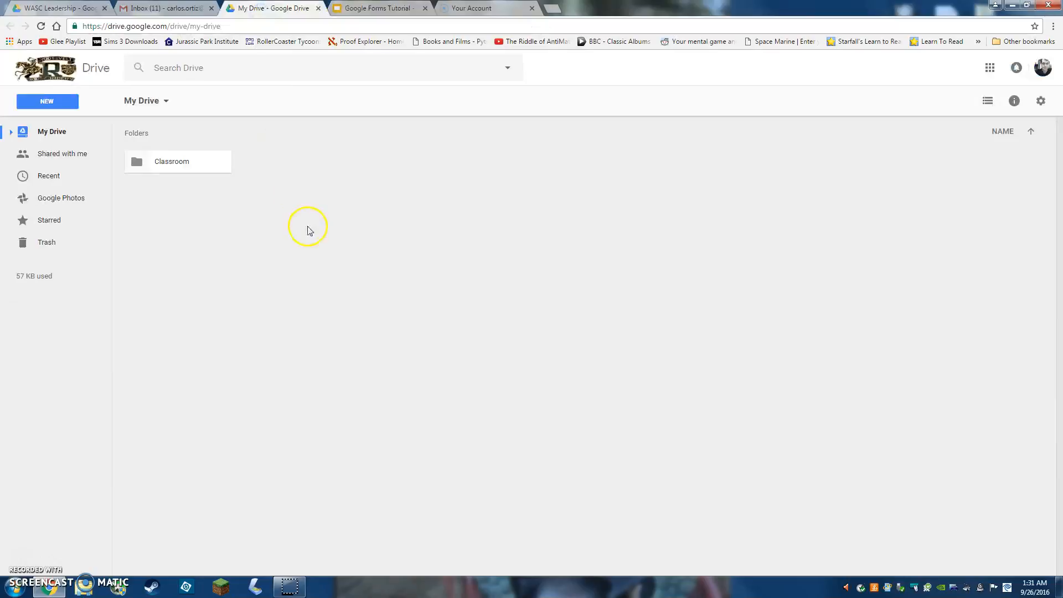
# Create a new blank Google Form from My Drive and change its theme color to green
pyautogui.click(990, 68)
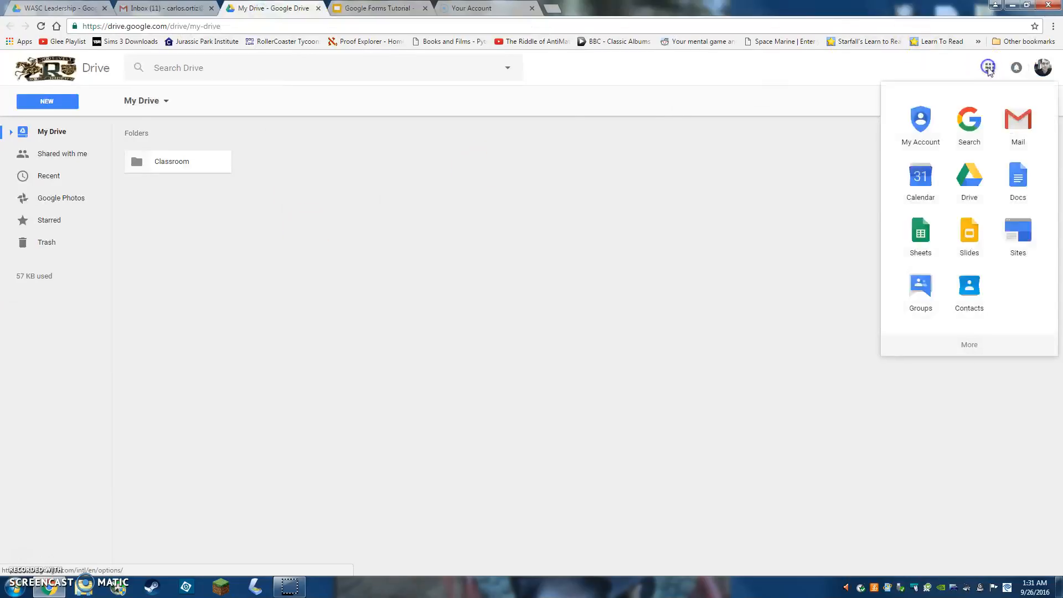
pyautogui.click(977, 188)
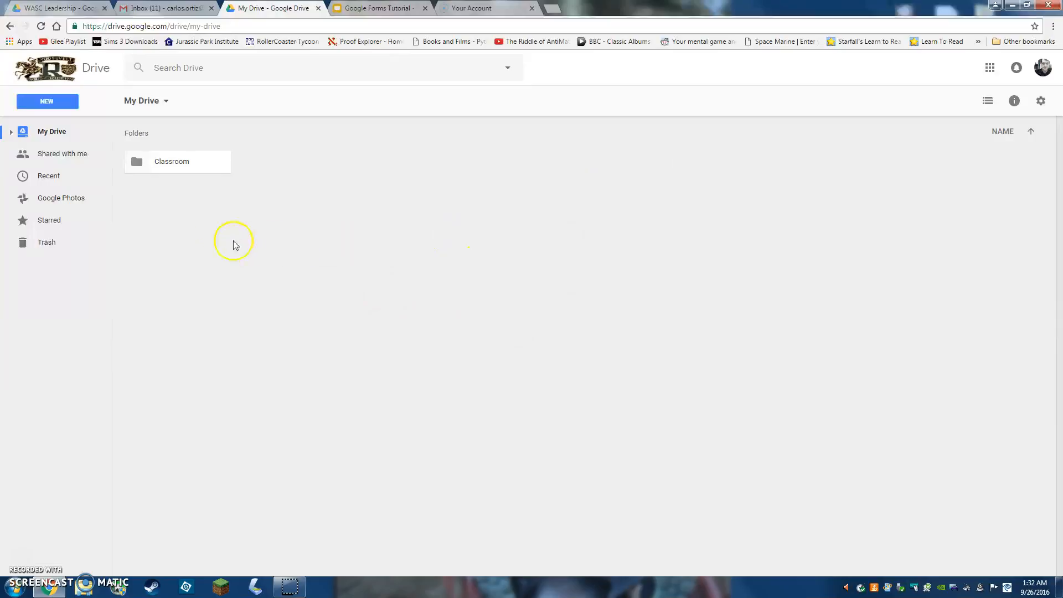
pyautogui.click(71, 105)
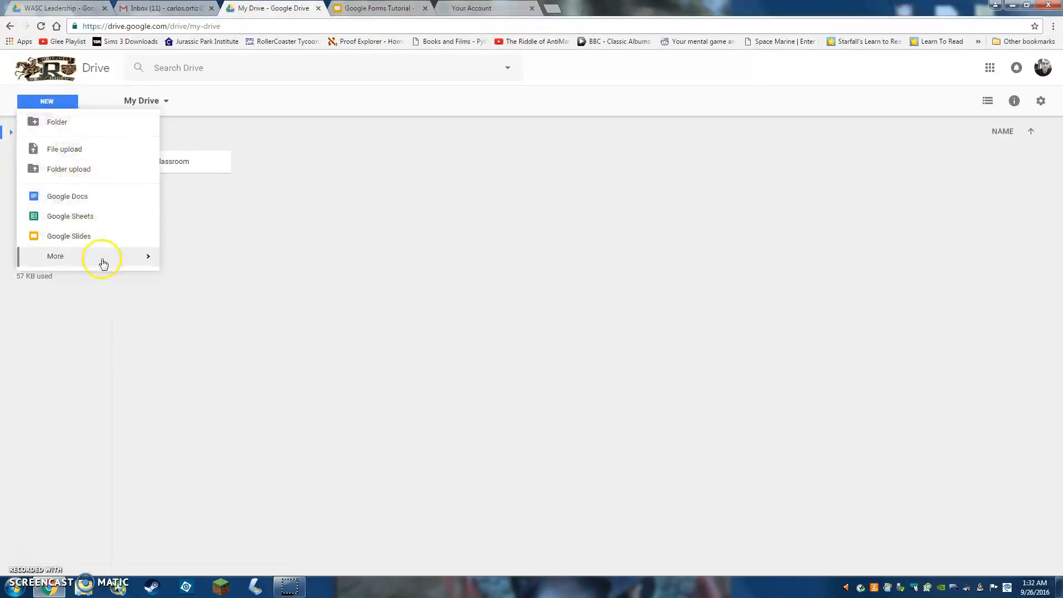
pyautogui.moveTo(102, 259)
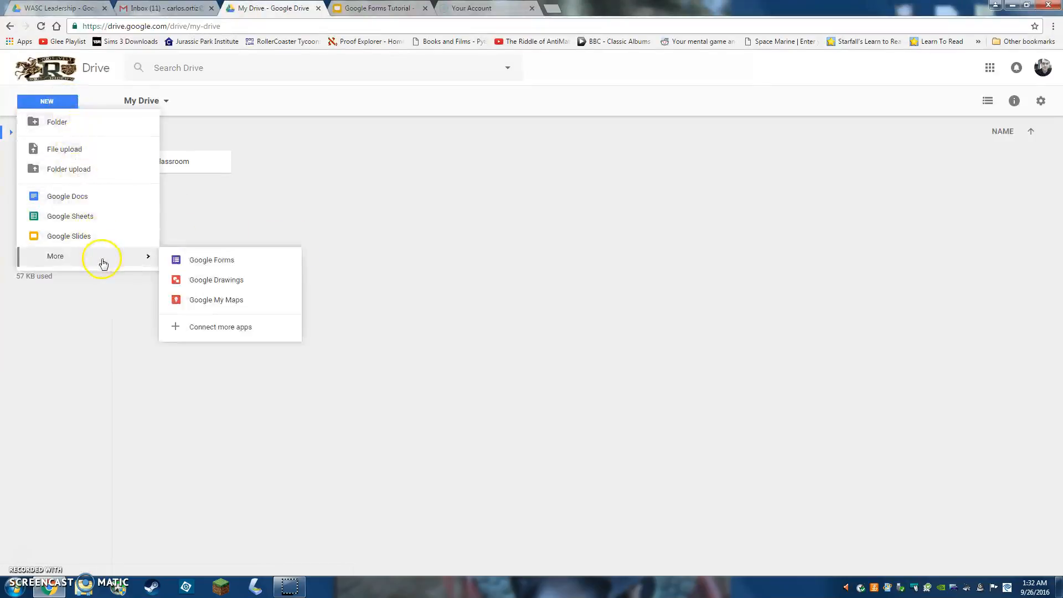
pyautogui.click(211, 262)
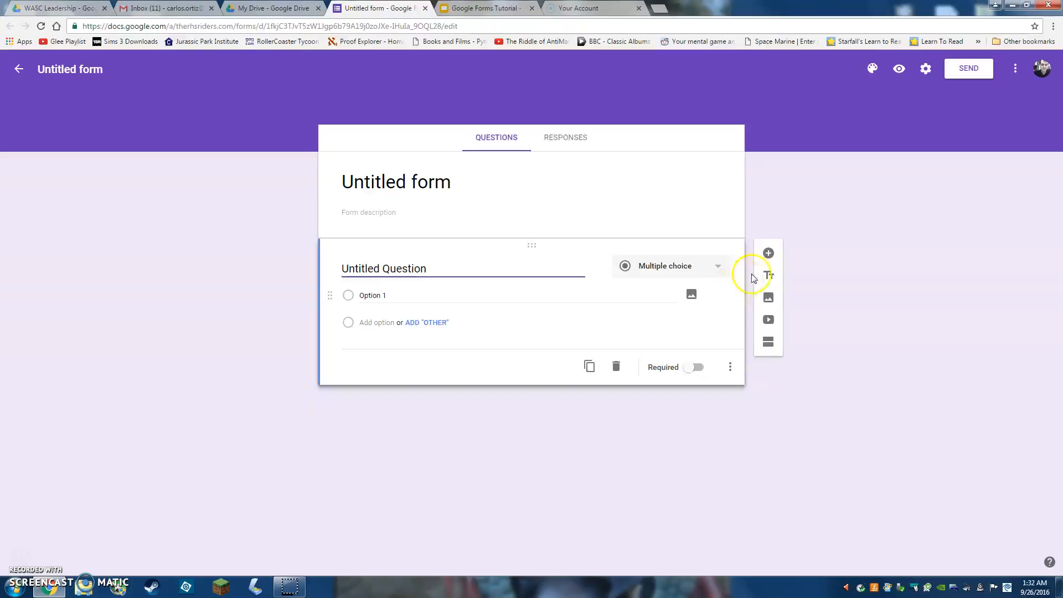
pyautogui.click(872, 69)
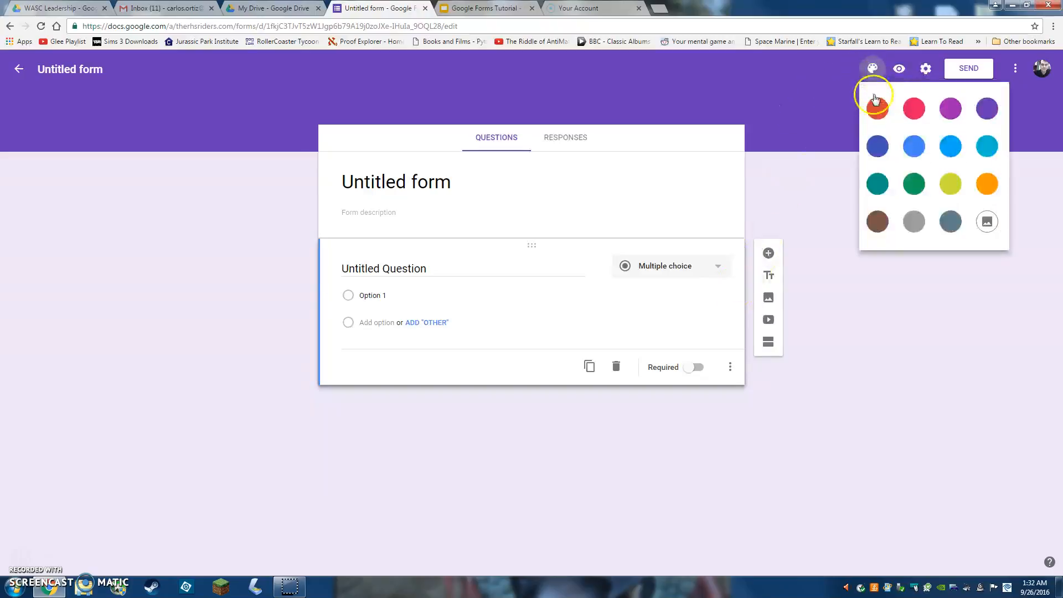
pyautogui.click(915, 185)
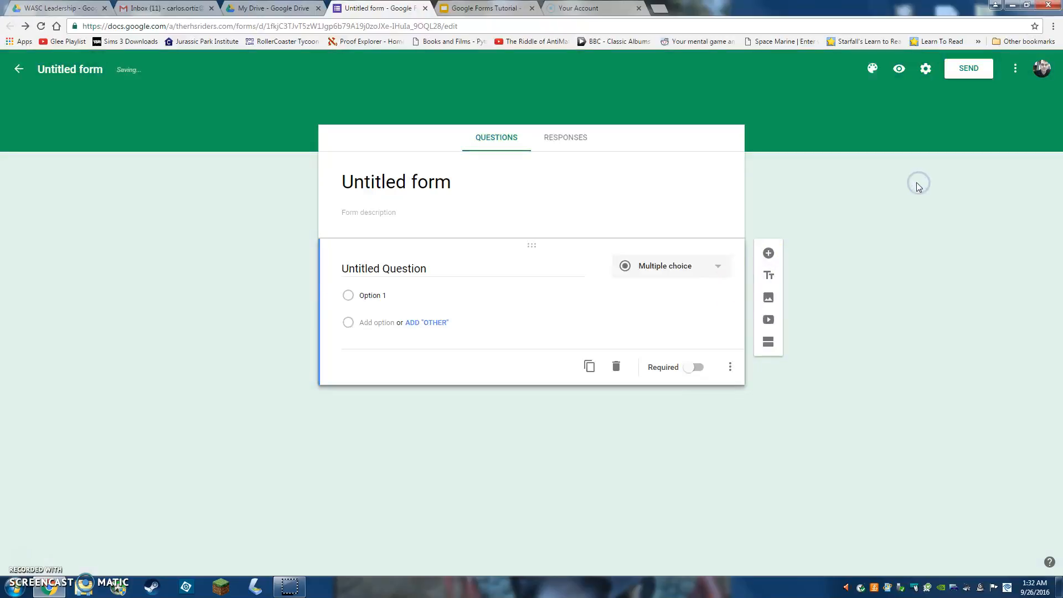
# Review the form's quiz and general settings and save them
pyautogui.click(925, 67)
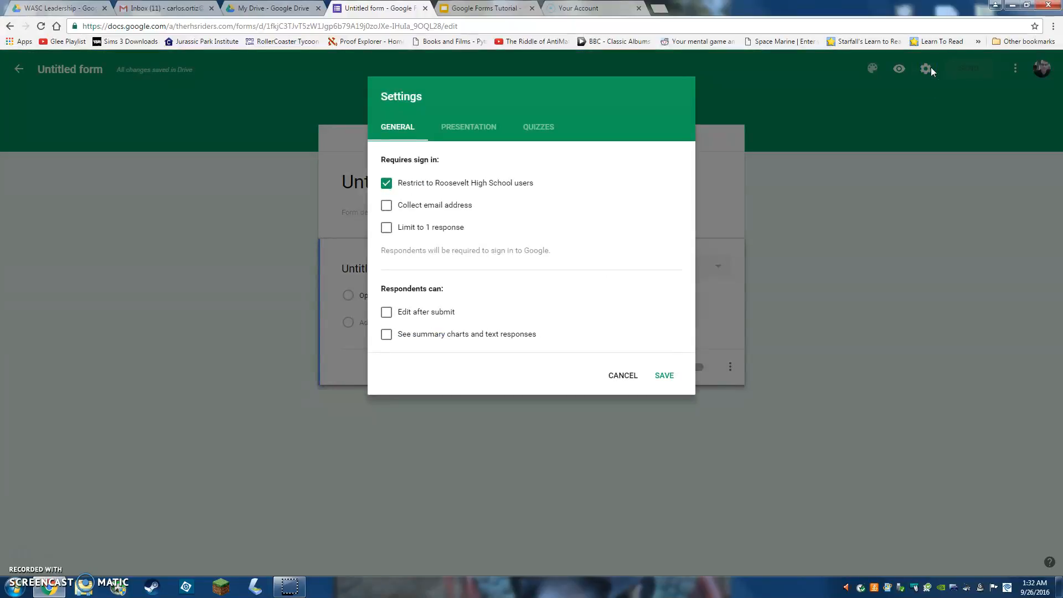
pyautogui.click(545, 130)
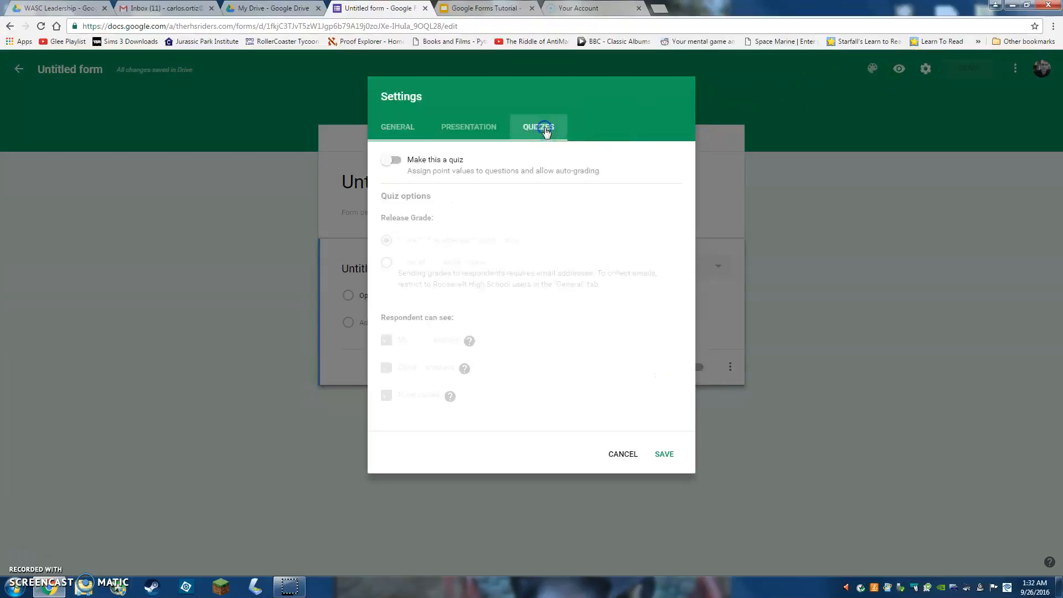
pyautogui.click(397, 127)
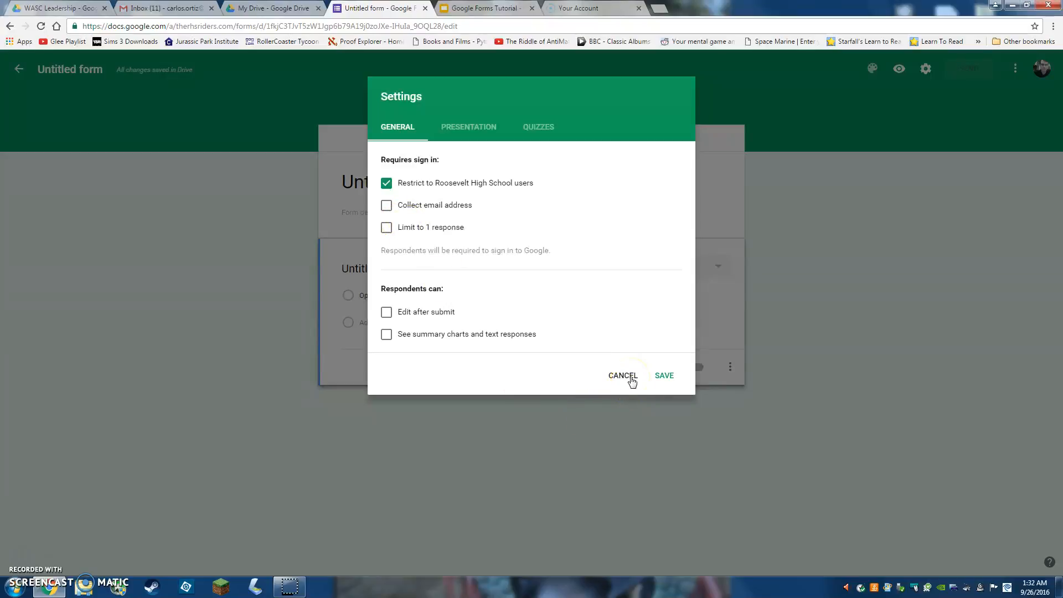
pyautogui.click(663, 377)
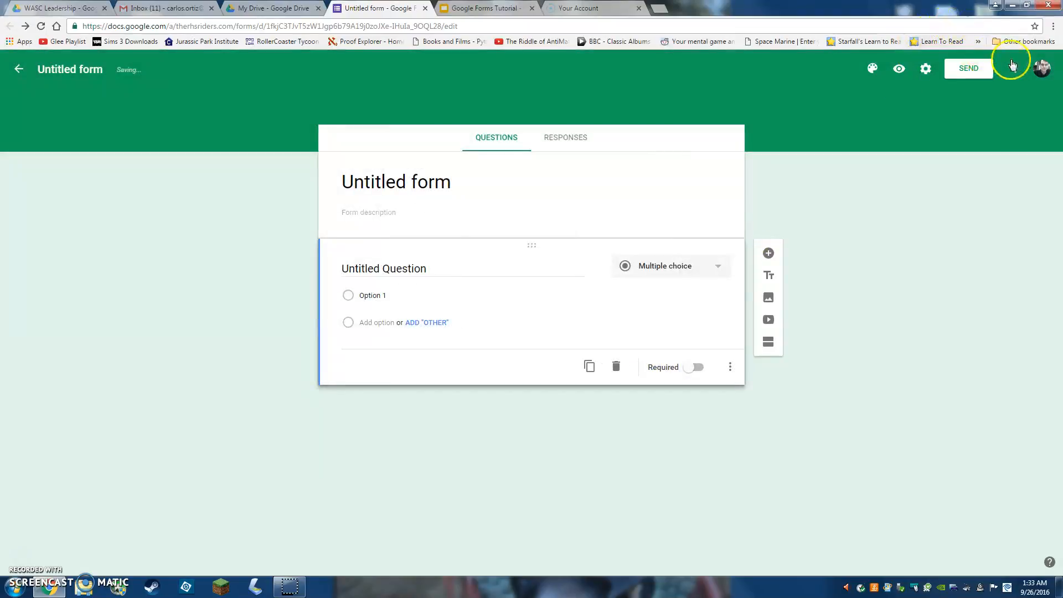
# Examine the form's collaborator sharing settings, including the invitation field and edit permission, and close them without inviting anyone
pyautogui.click(1014, 67)
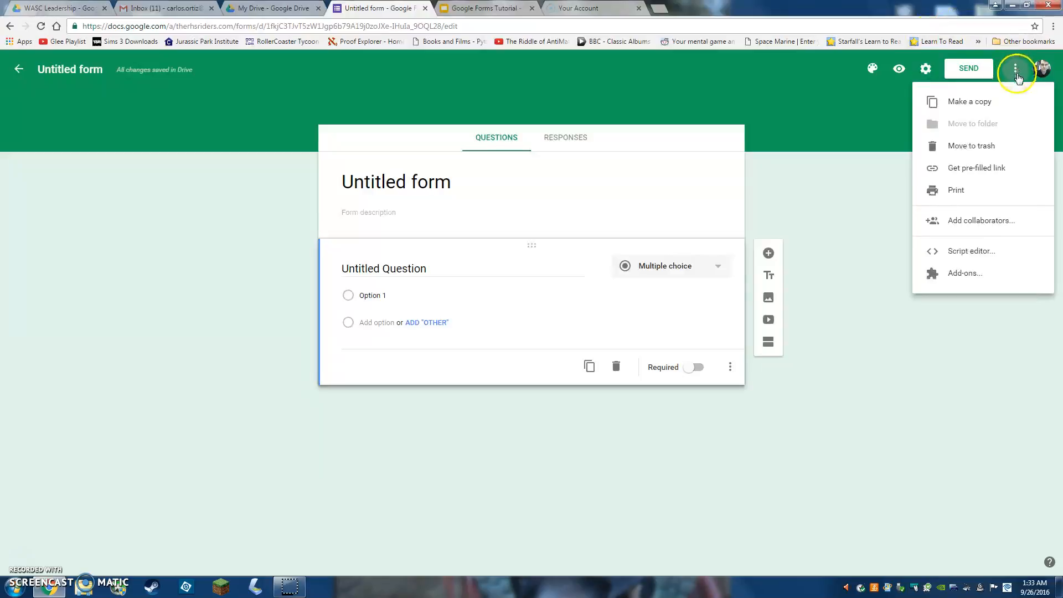
pyautogui.click(995, 221)
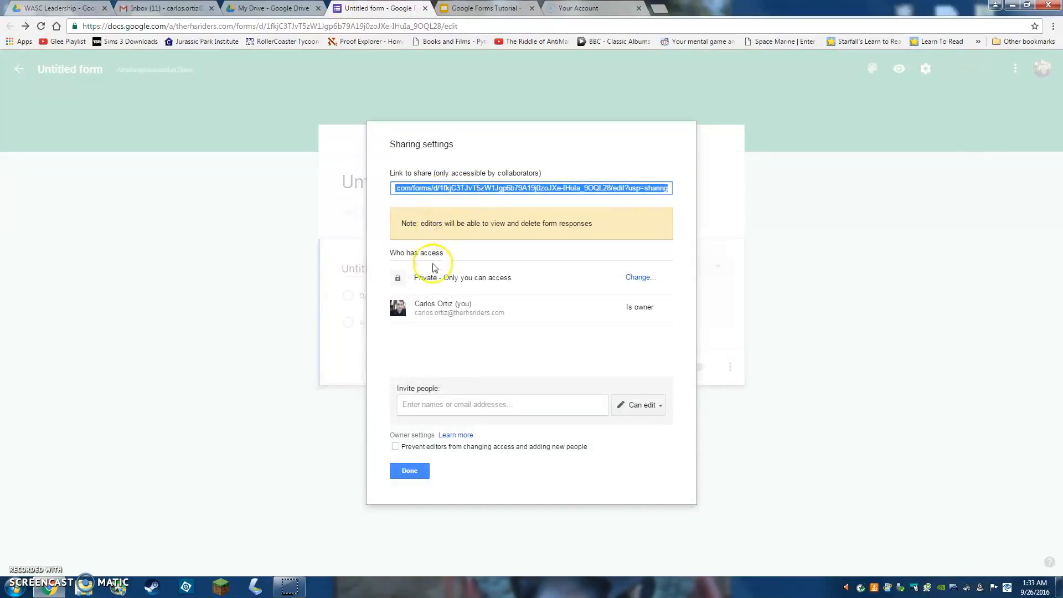
pyautogui.click(587, 401)
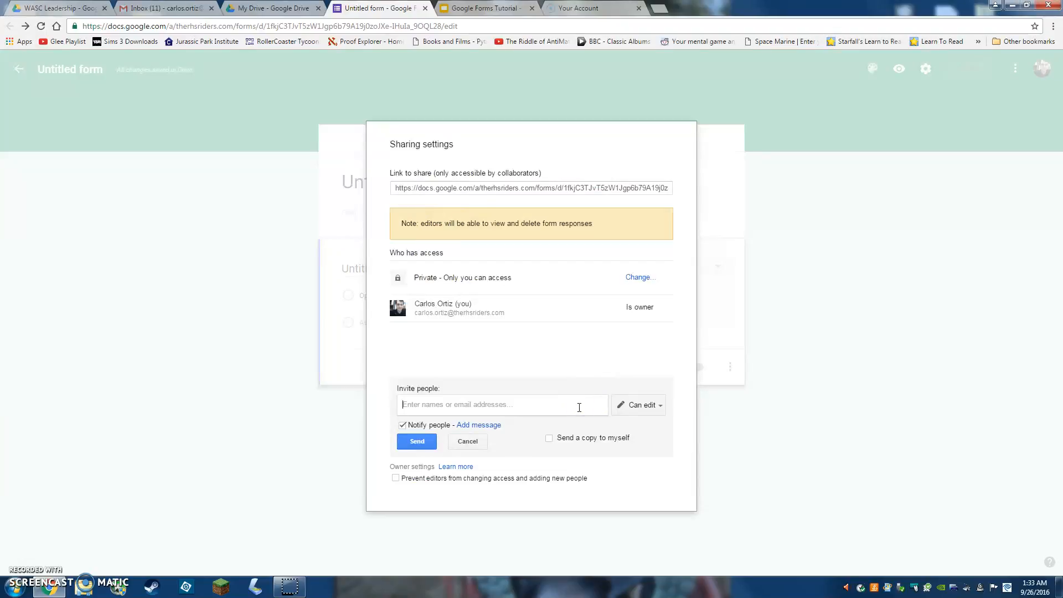
pyautogui.click(572, 411)
pyautogui.click(622, 408)
pyautogui.click(630, 402)
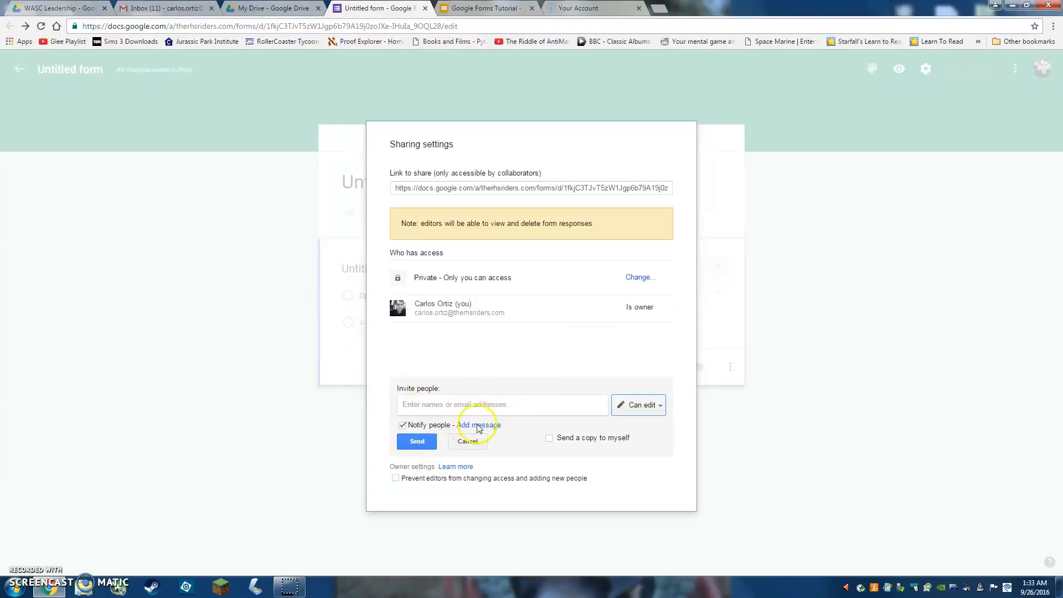
pyautogui.click(474, 449)
pyautogui.click(413, 471)
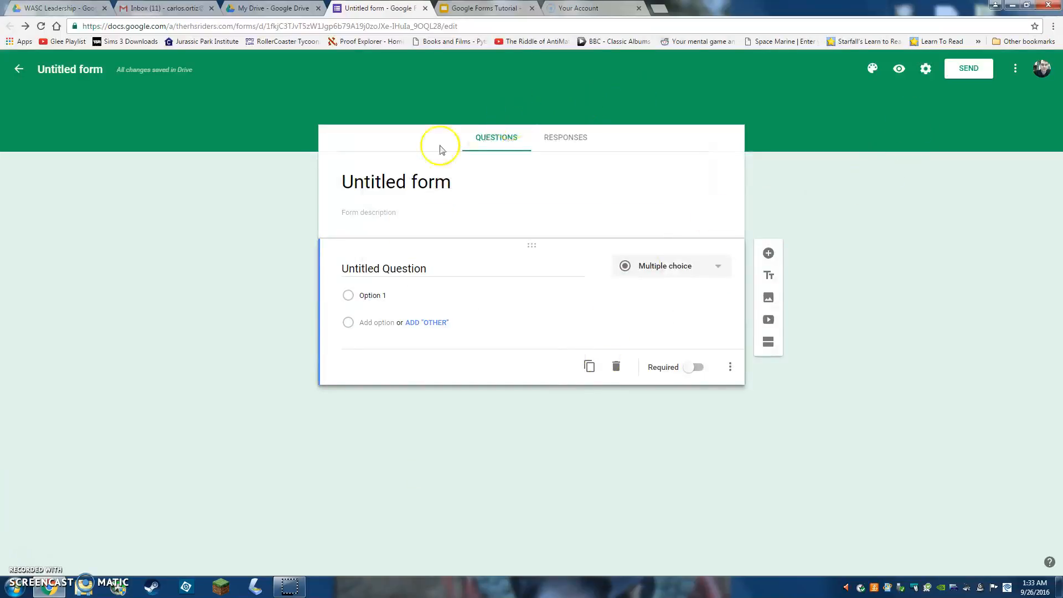
# Title the form "WASC Prompt B1.3" and enter "Prompt Description" as its description
pyautogui.click(415, 177)
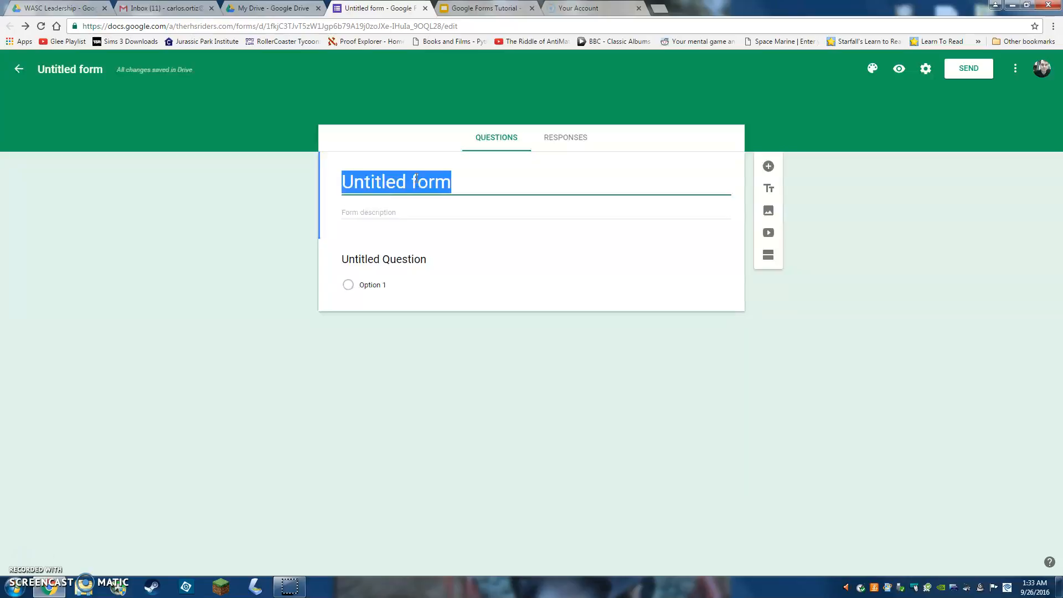
pyautogui.write('WAS')
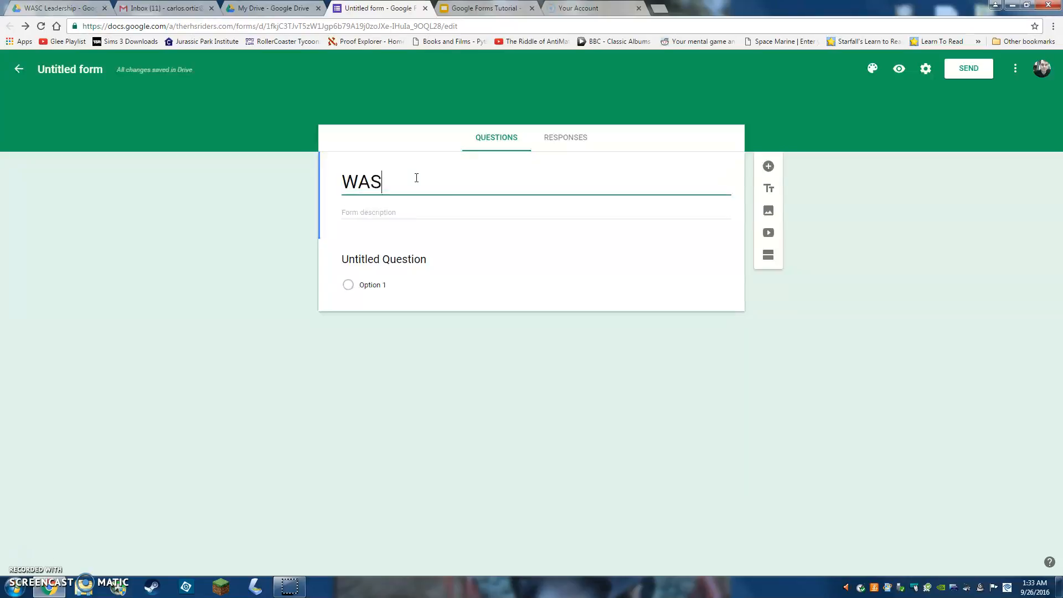
pyautogui.write('C Prompt B')
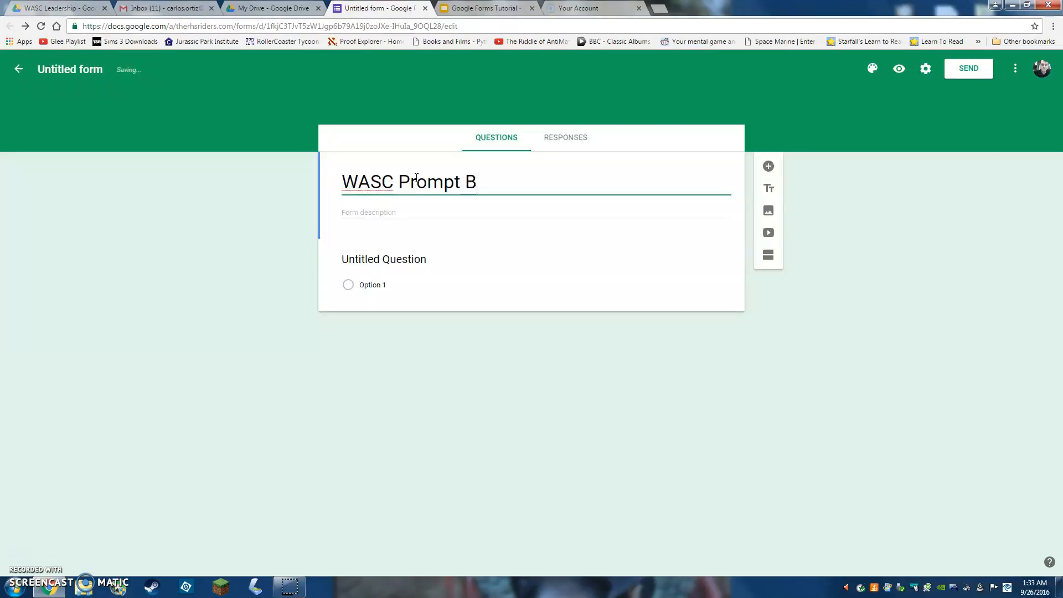
pyautogui.write('1.3')
pyautogui.write('P')
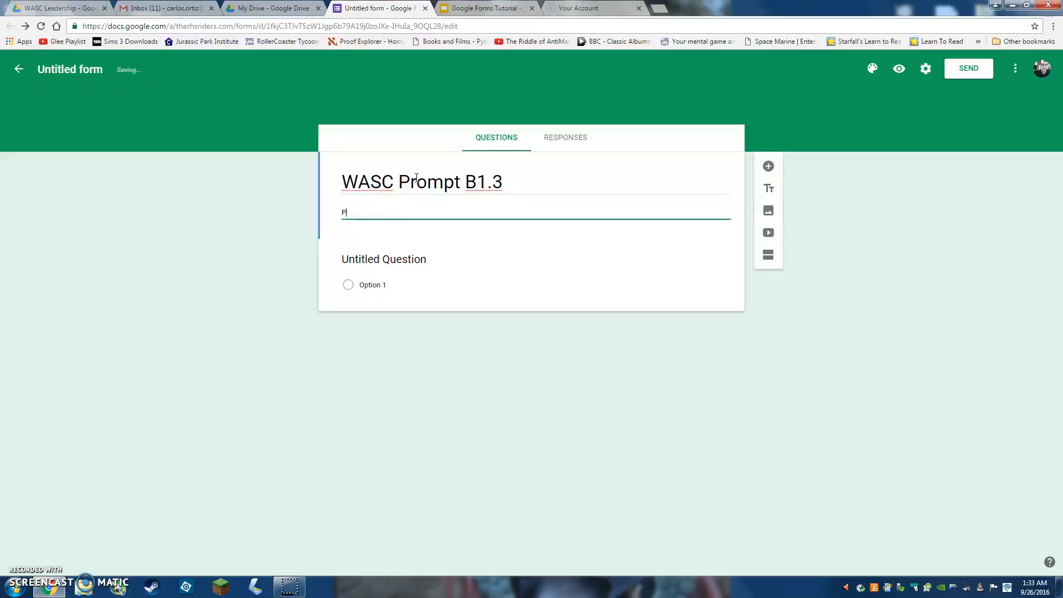
pyautogui.write('rompt Description')
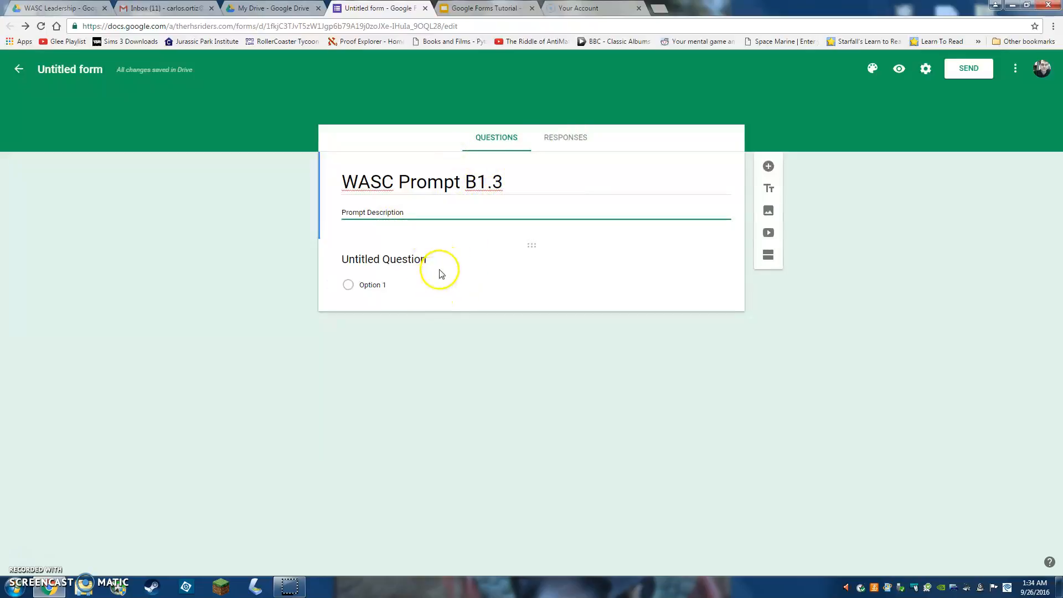
# Make the first question a required short answer question reading "Short answer: Seems easy, right?"
pyautogui.click(382, 257)
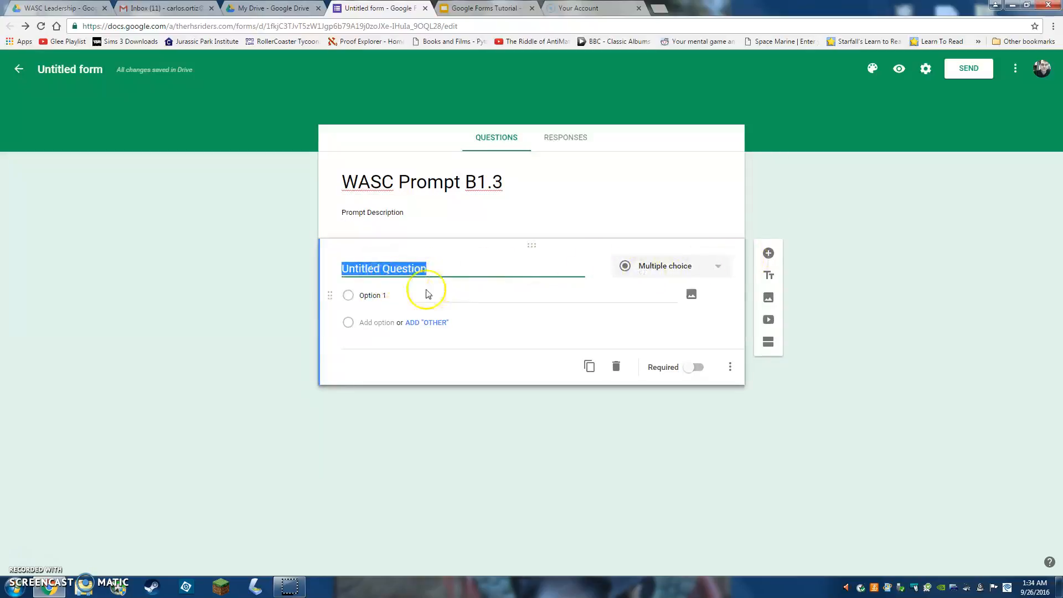
pyautogui.click(689, 268)
pyautogui.click(695, 269)
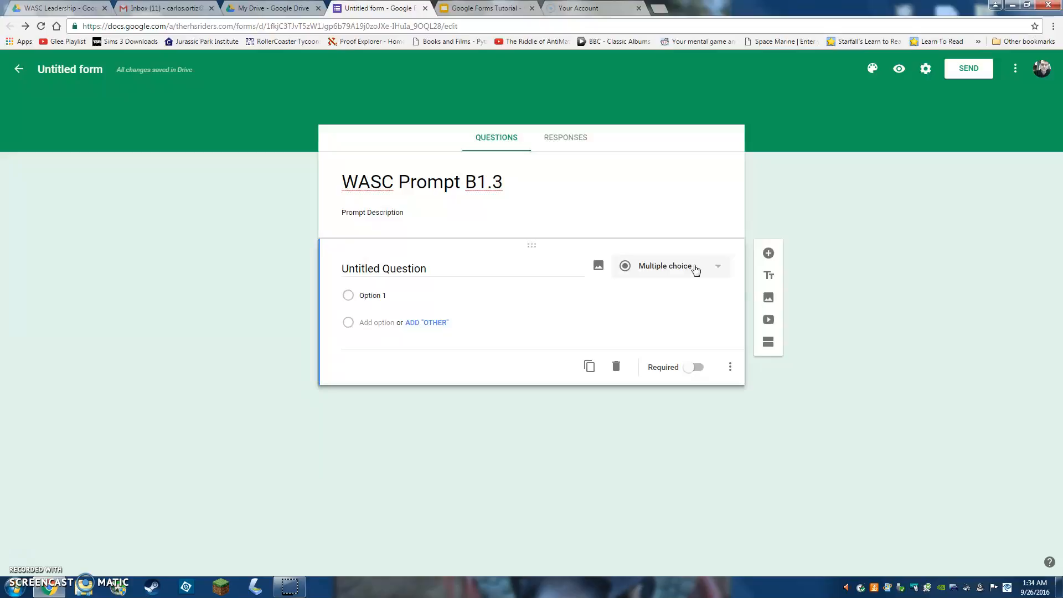
pyautogui.click(696, 270)
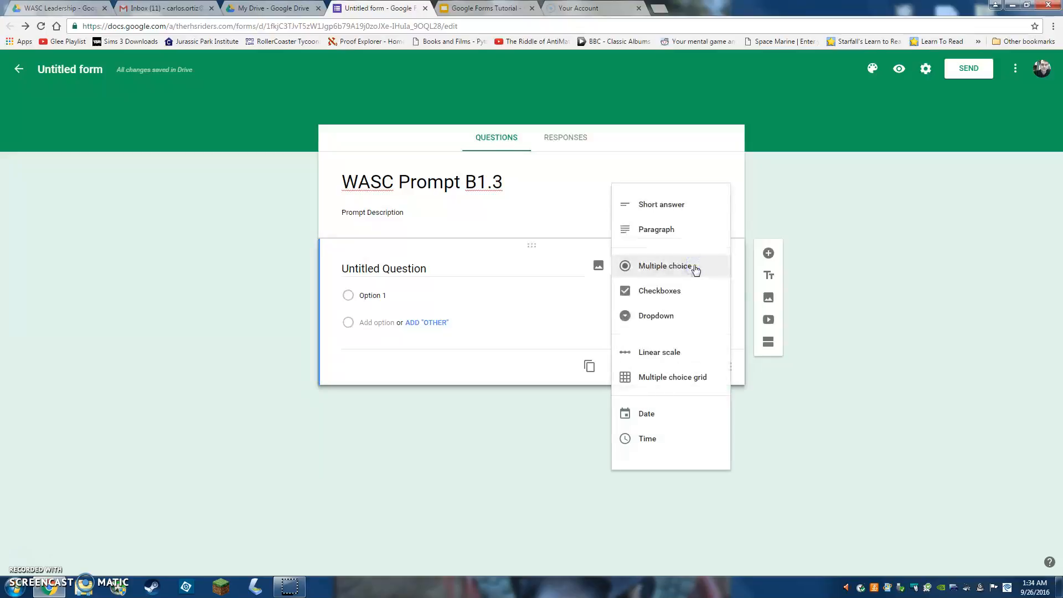
pyautogui.click(673, 205)
pyautogui.click(387, 266)
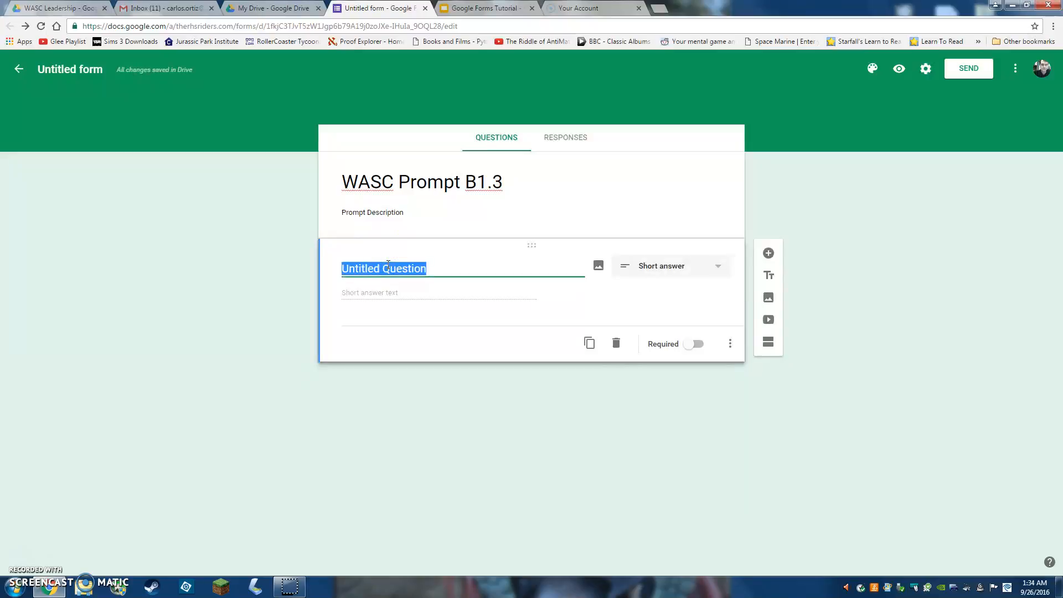
pyautogui.write('Short an')
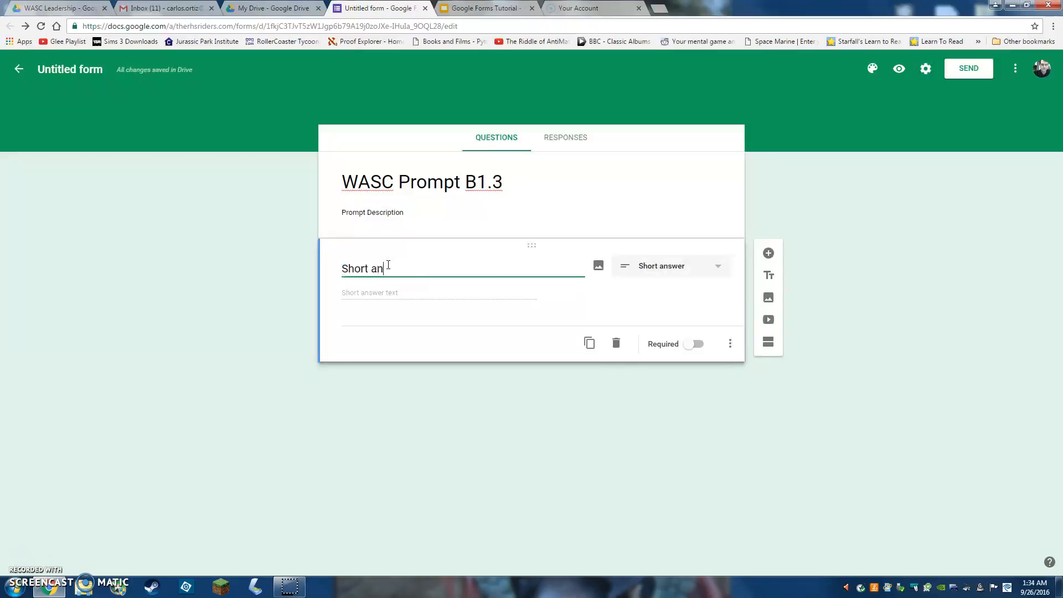
pyautogui.write('swer:  Seems easy, right?')
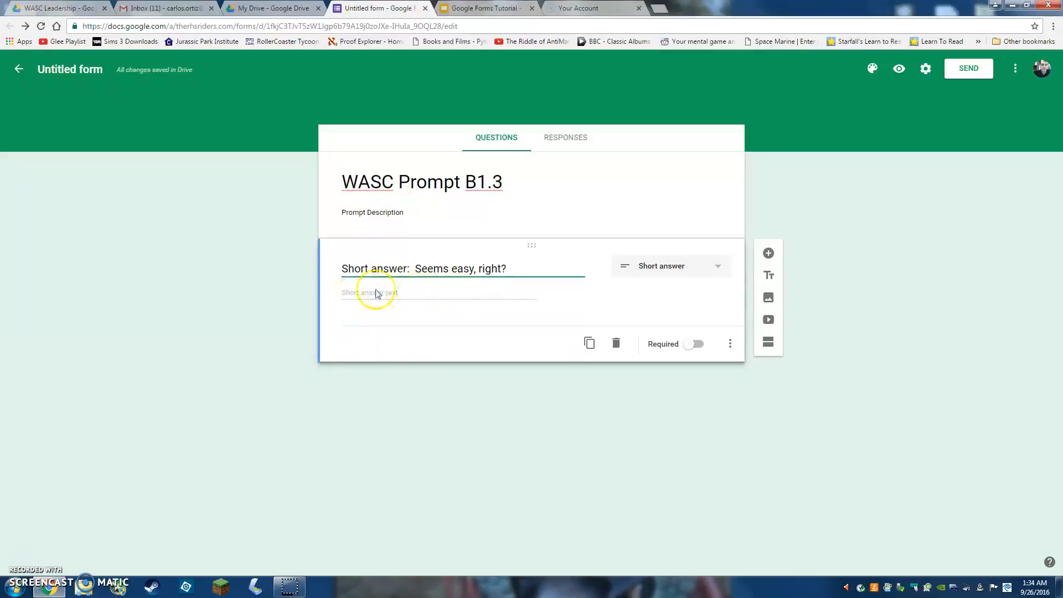
pyautogui.click(287, 290)
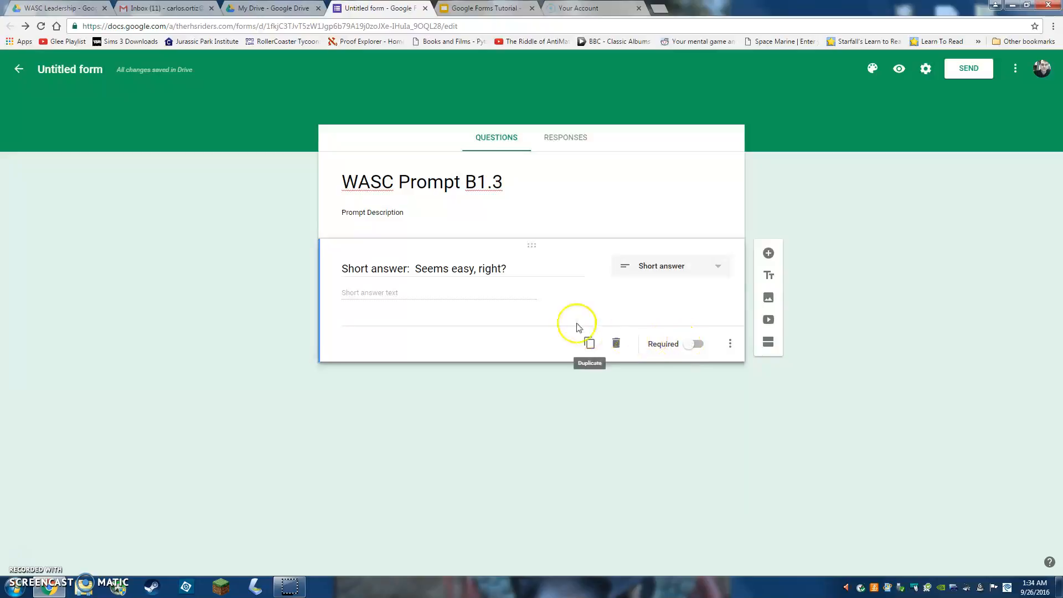
pyautogui.click(696, 344)
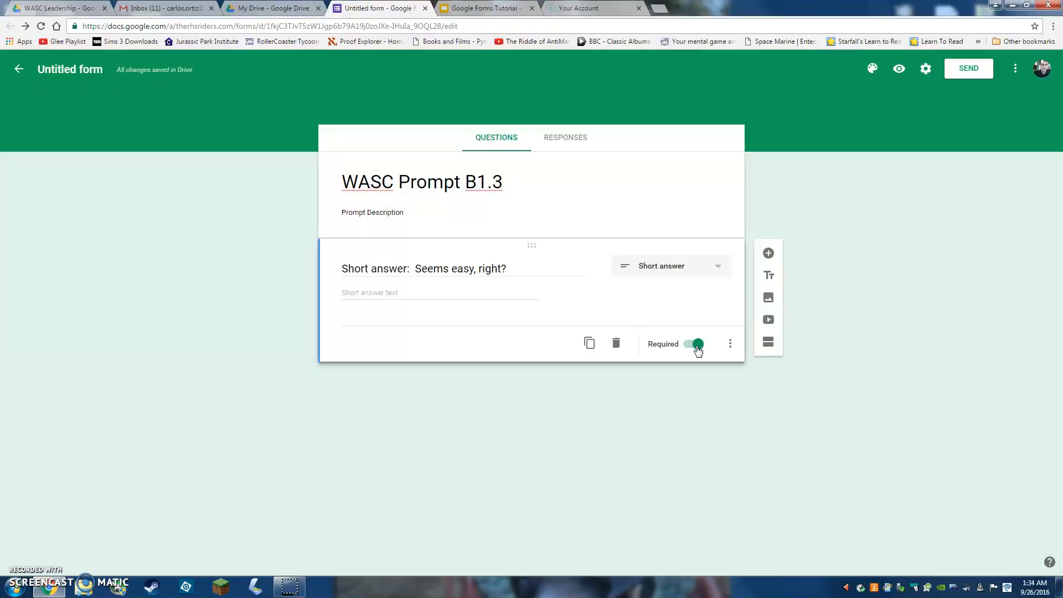
# Duplicate the short answer question and delete the copy, doing this twice
pyautogui.click(589, 344)
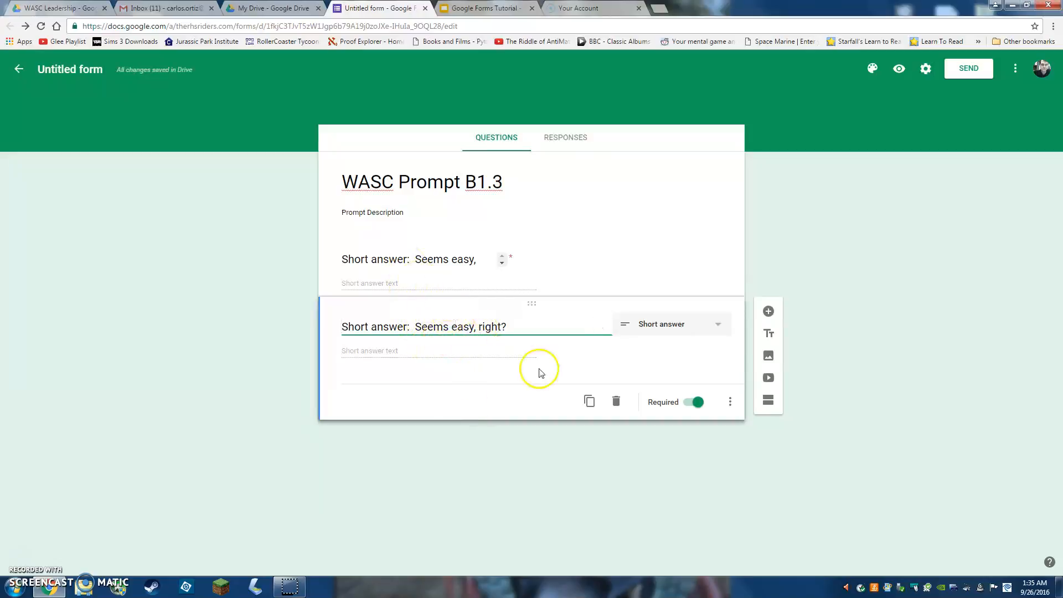
pyautogui.click(613, 407)
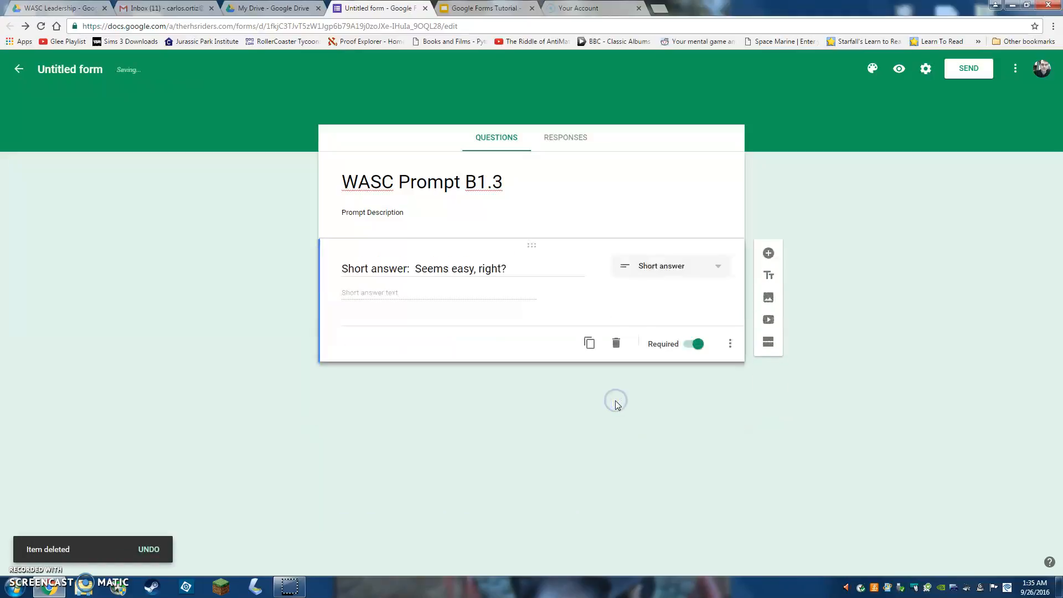
pyautogui.click(589, 344)
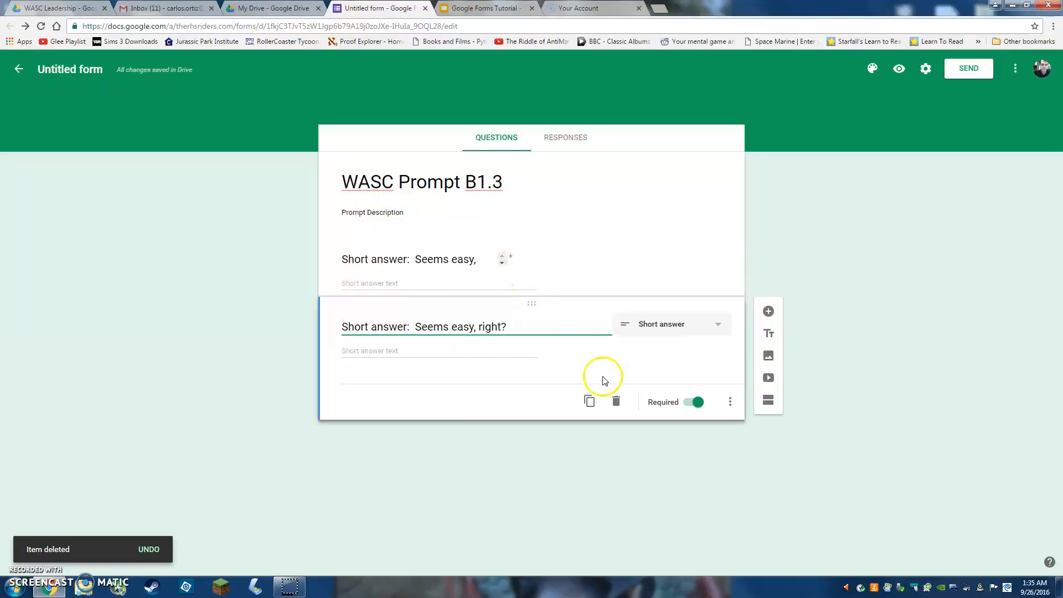
pyautogui.click(616, 404)
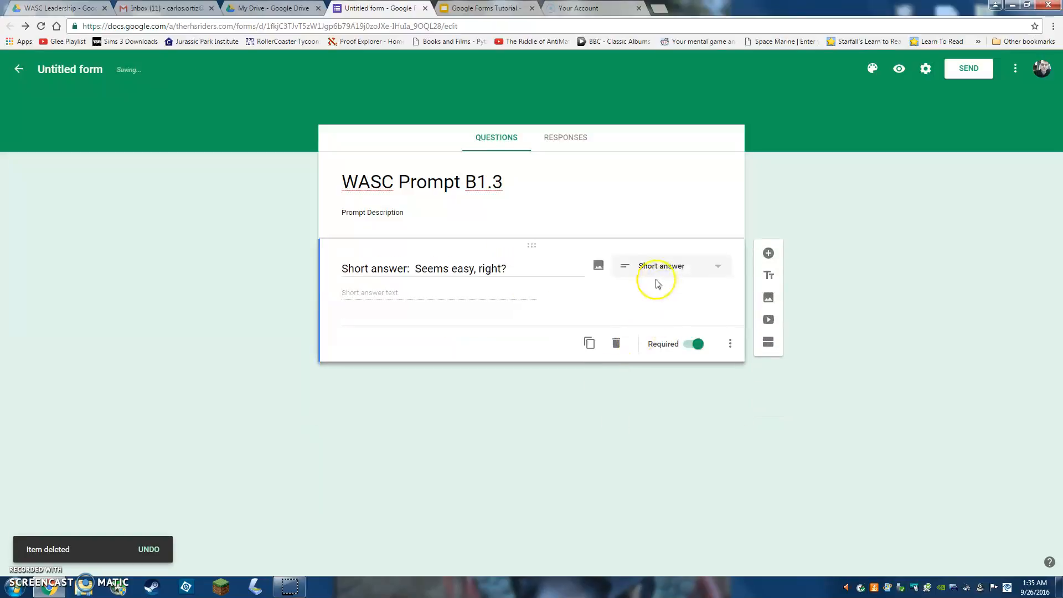
# Add a required paragraph question titled "Paragraph" below the short answer question
pyautogui.click(769, 254)
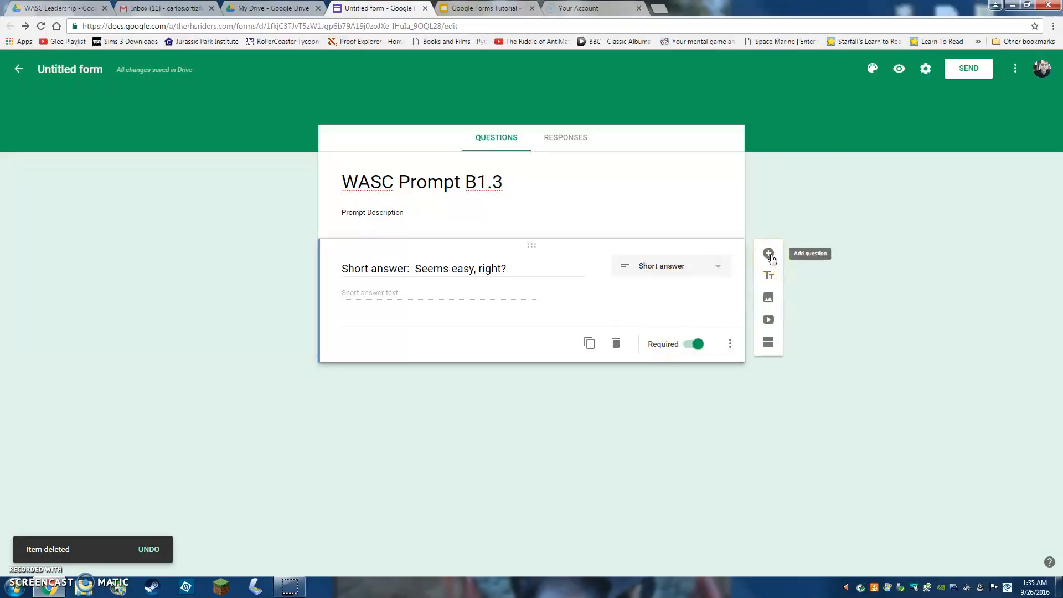
pyautogui.click(644, 335)
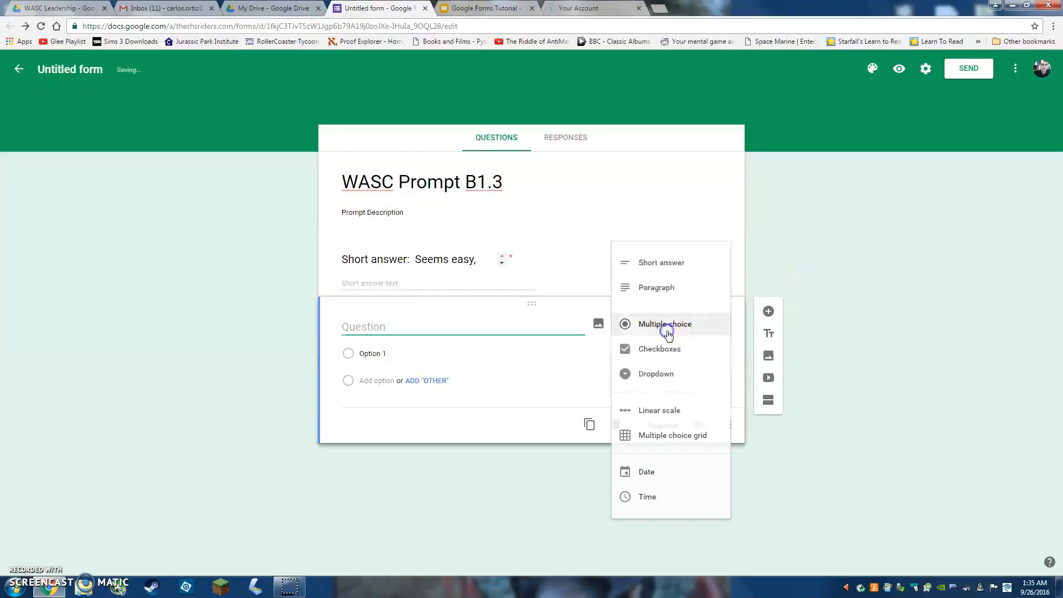
pyautogui.click(658, 287)
pyautogui.click(417, 320)
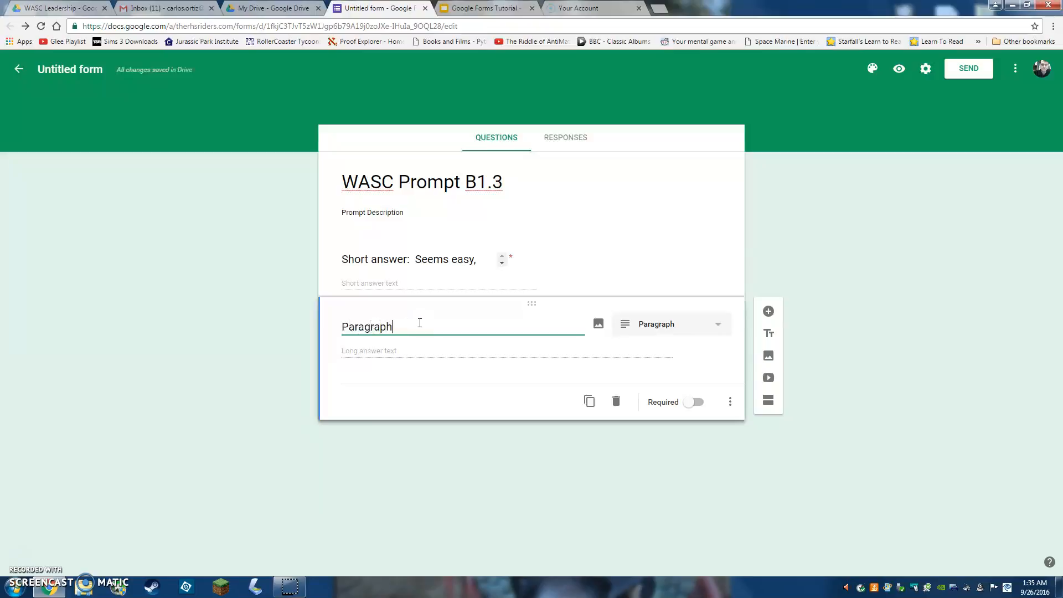
pyautogui.write('Paragrap')
pyautogui.click(208, 345)
pyautogui.click(697, 402)
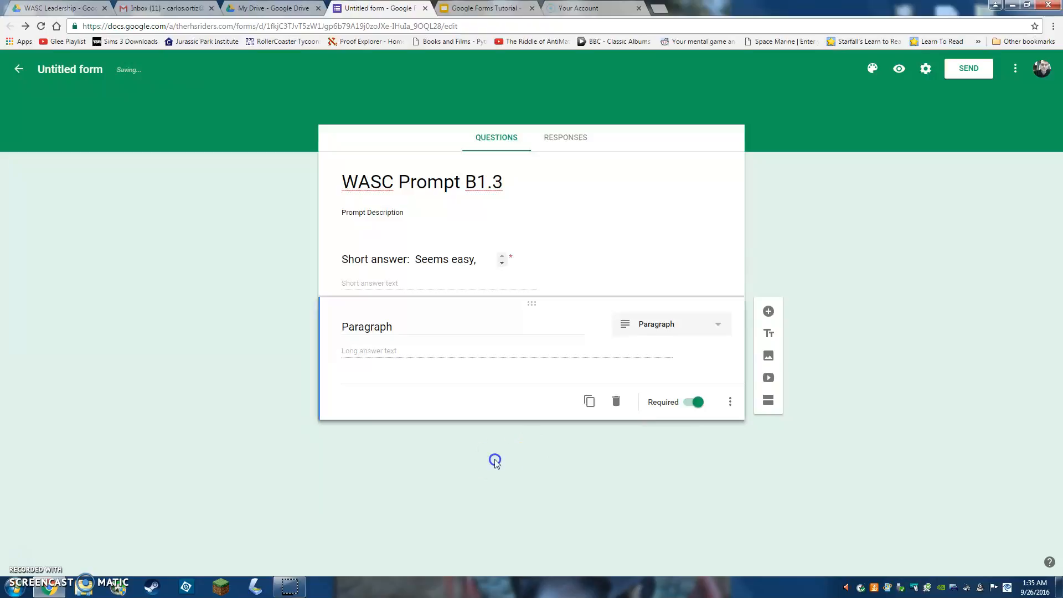
# Add a multiple choice question reading "True Or False?" with the options "True" and "False"
pyautogui.click(767, 311)
pyautogui.click(670, 381)
pyautogui.click(666, 387)
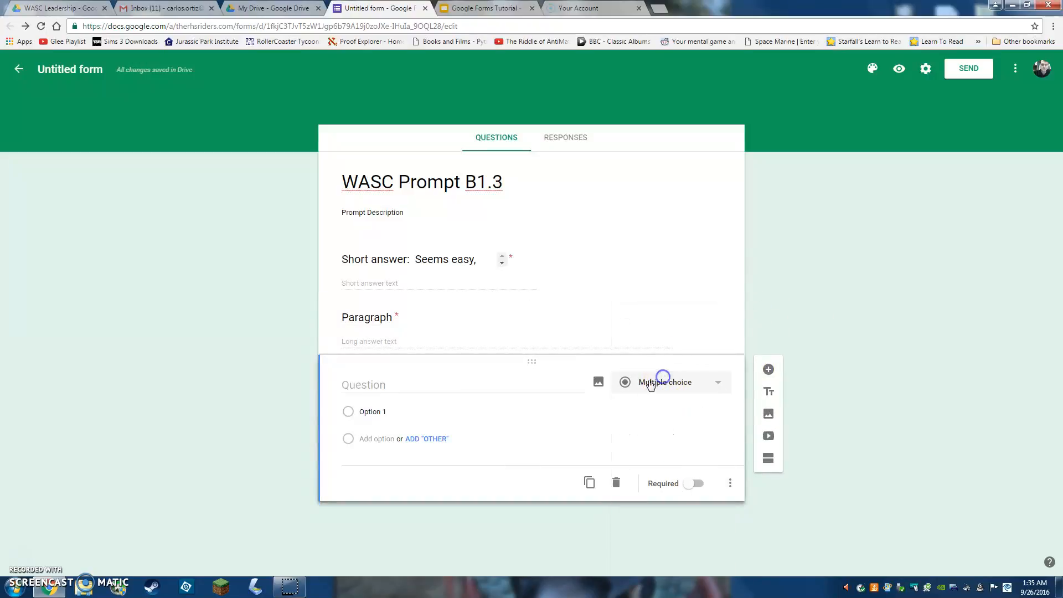
pyautogui.click(387, 384)
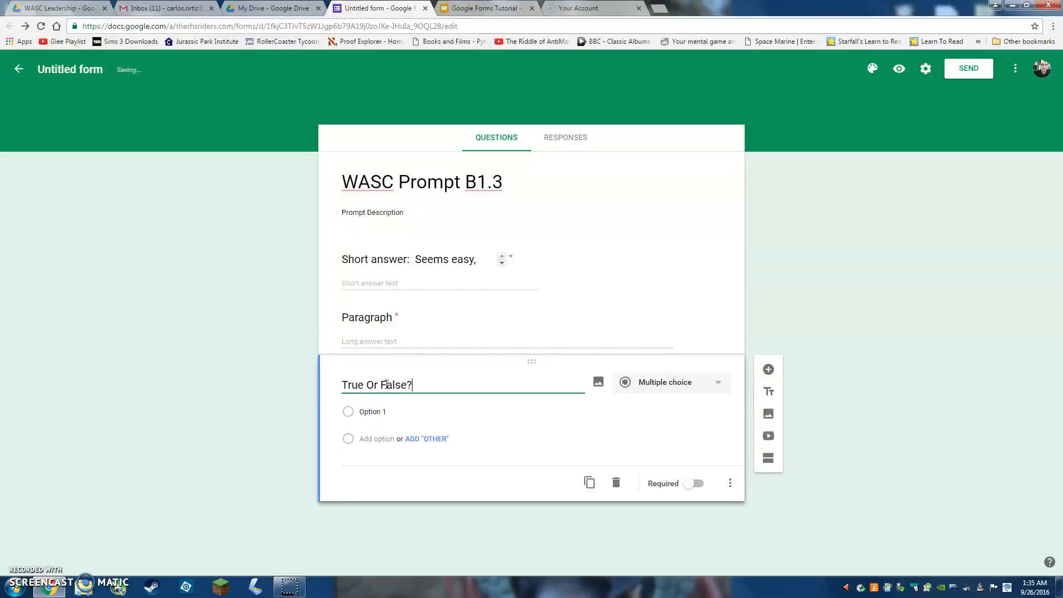
pyautogui.click(350, 410)
pyautogui.click(396, 409)
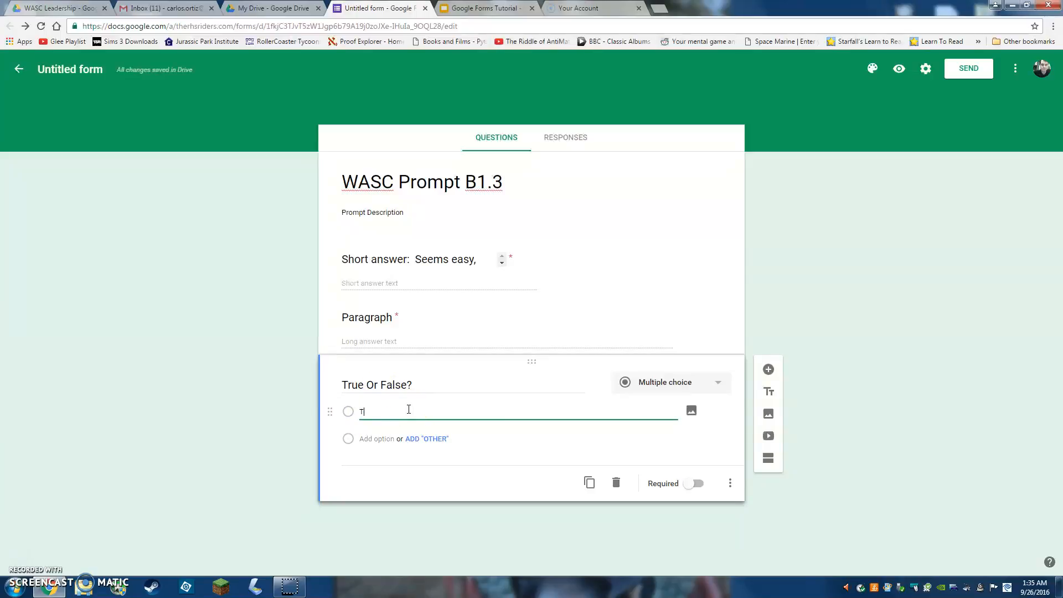
pyautogui.click(382, 438)
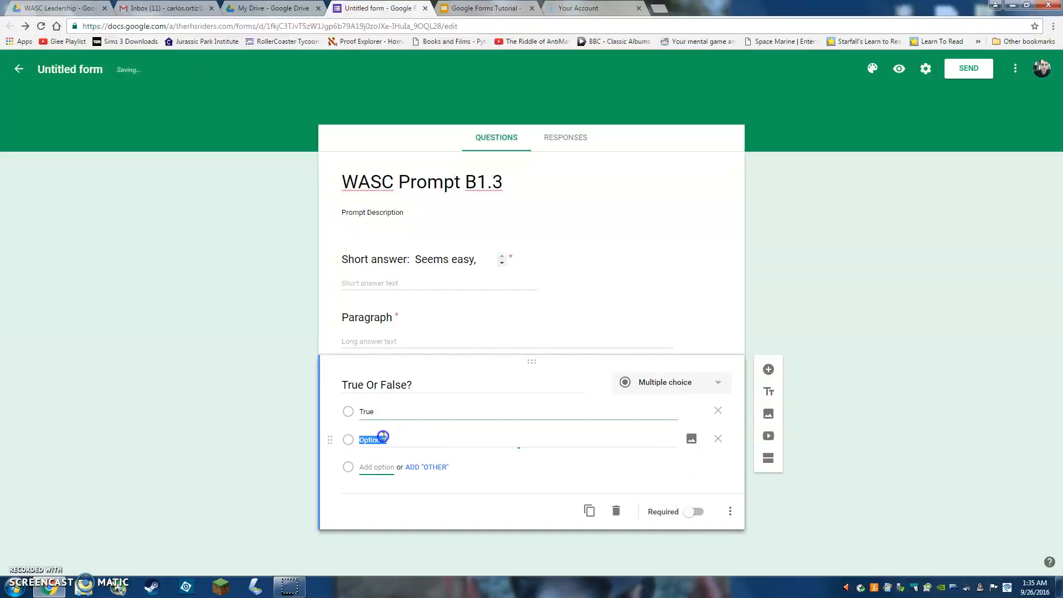
pyautogui.write('False')
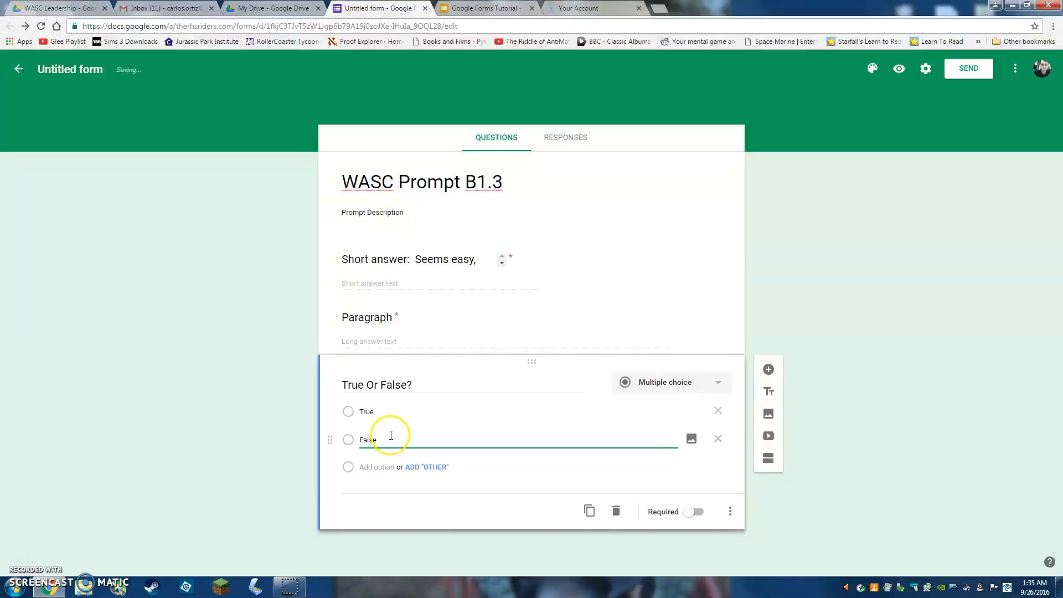
# Add an "Other" option to the "True Or False?" question and remove it again
pyautogui.click(412, 466)
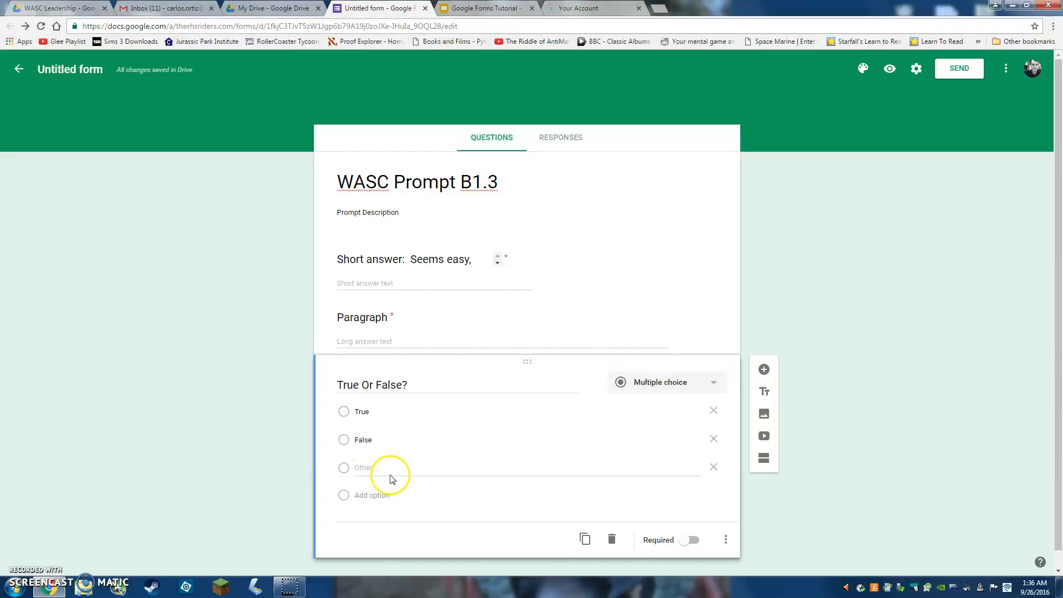
pyautogui.click(372, 470)
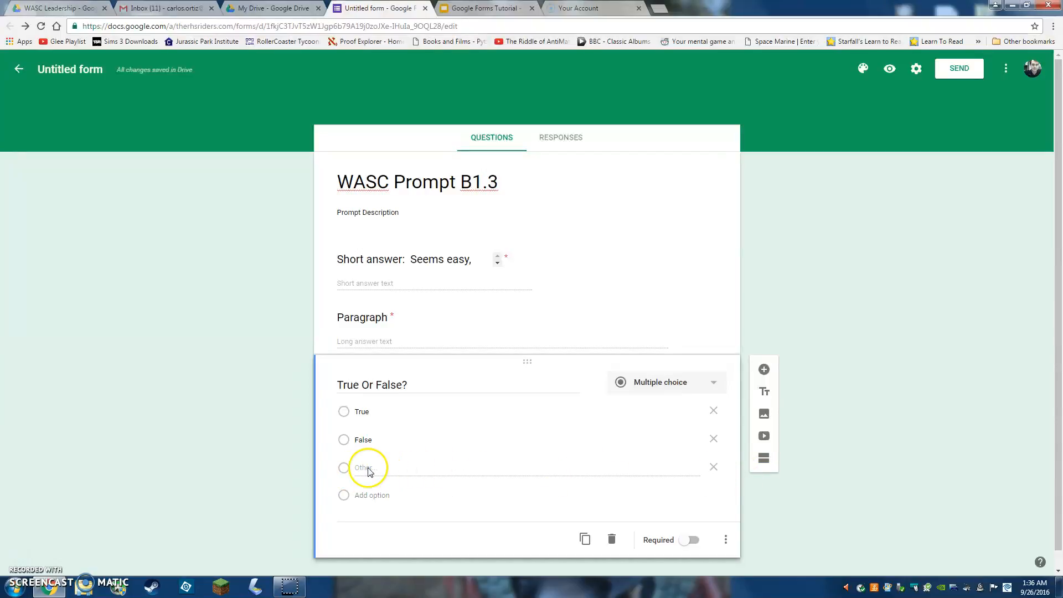
pyautogui.click(713, 467)
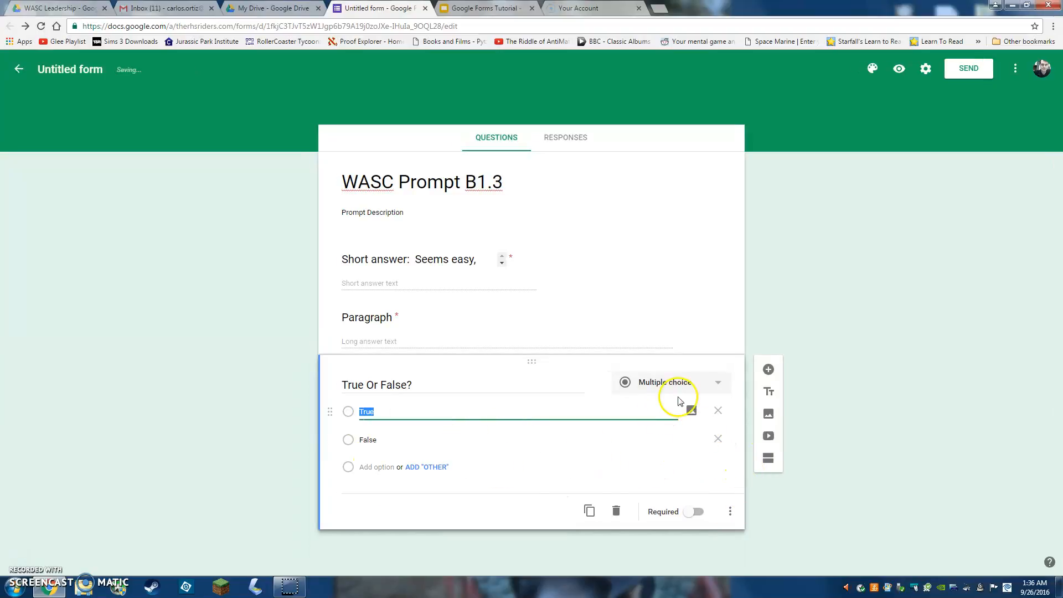
# Add a checkboxes question reading "Check all that apply" below the "True Or False?" question
pyautogui.click(768, 369)
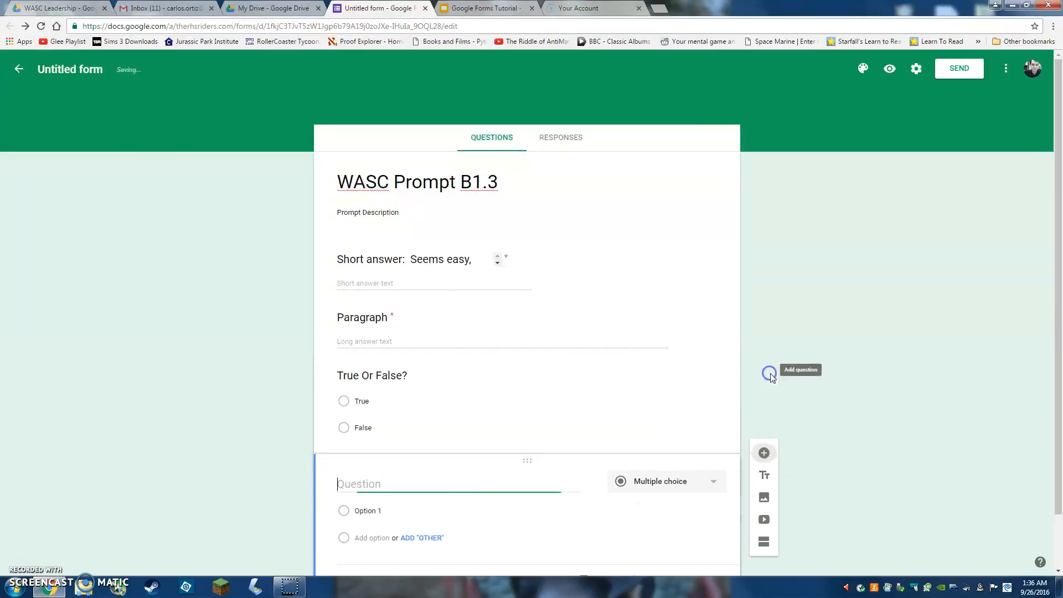
pyautogui.click(675, 429)
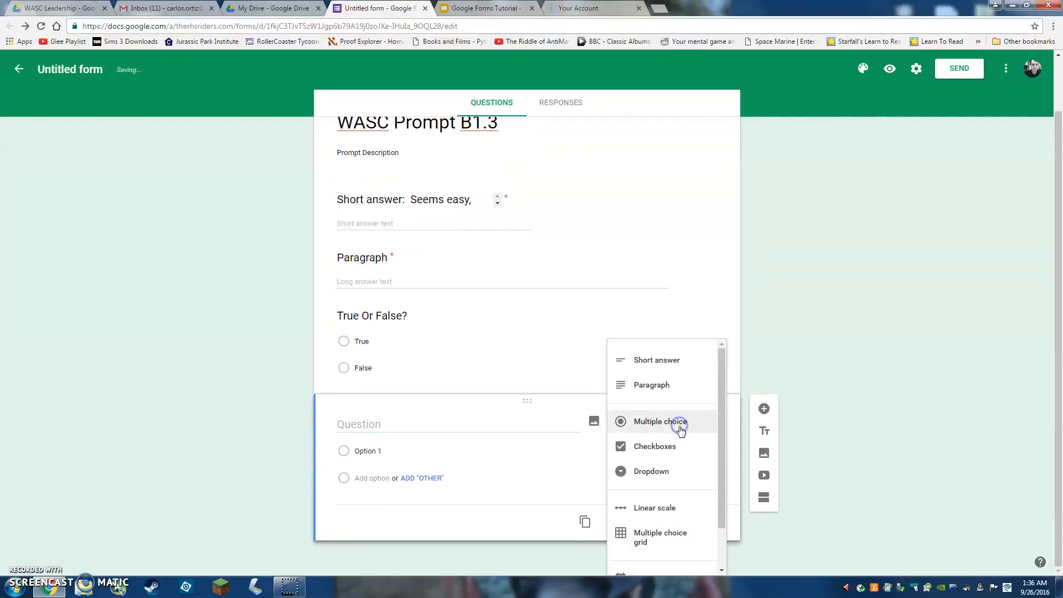
pyautogui.click(671, 450)
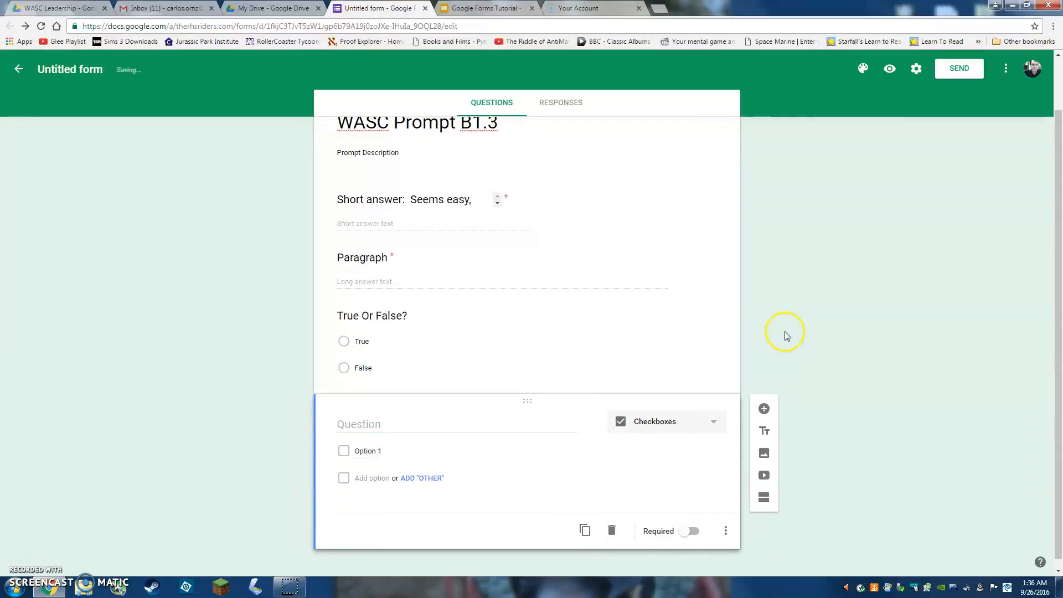
pyautogui.click(419, 420)
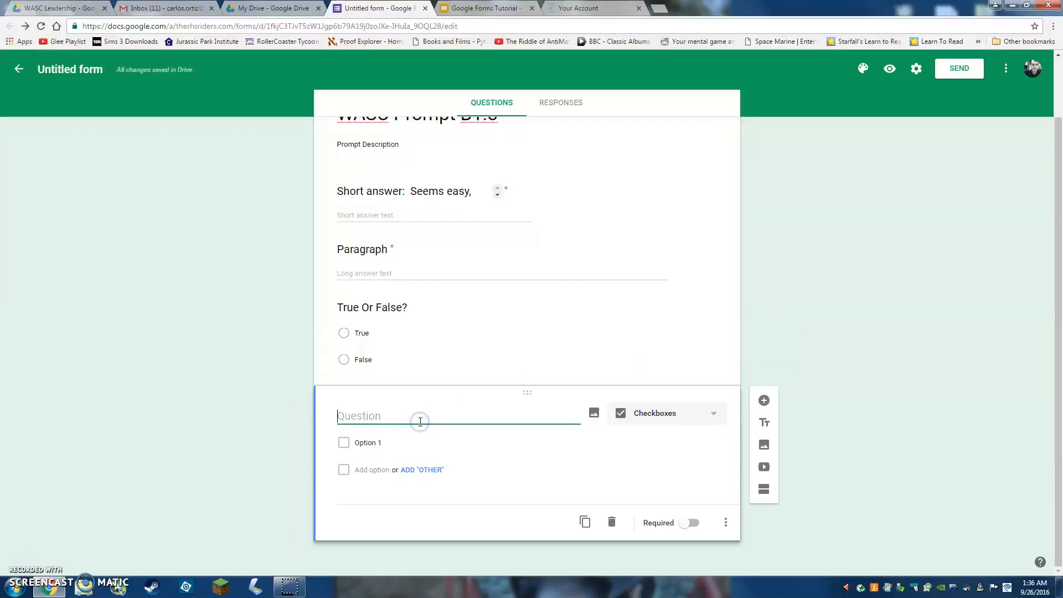
pyautogui.write('Che')
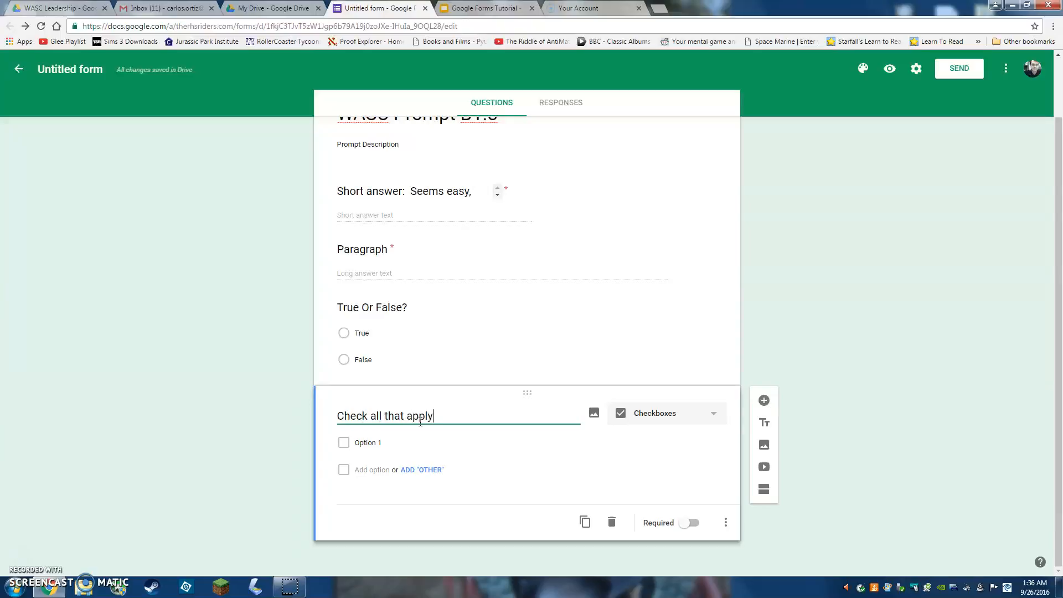
pyautogui.write('ck all that apply')
# Add two more choices to the "Check all that apply" question, keeping the default names Option 1, Option 2 and Option 3
pyautogui.click(375, 470)
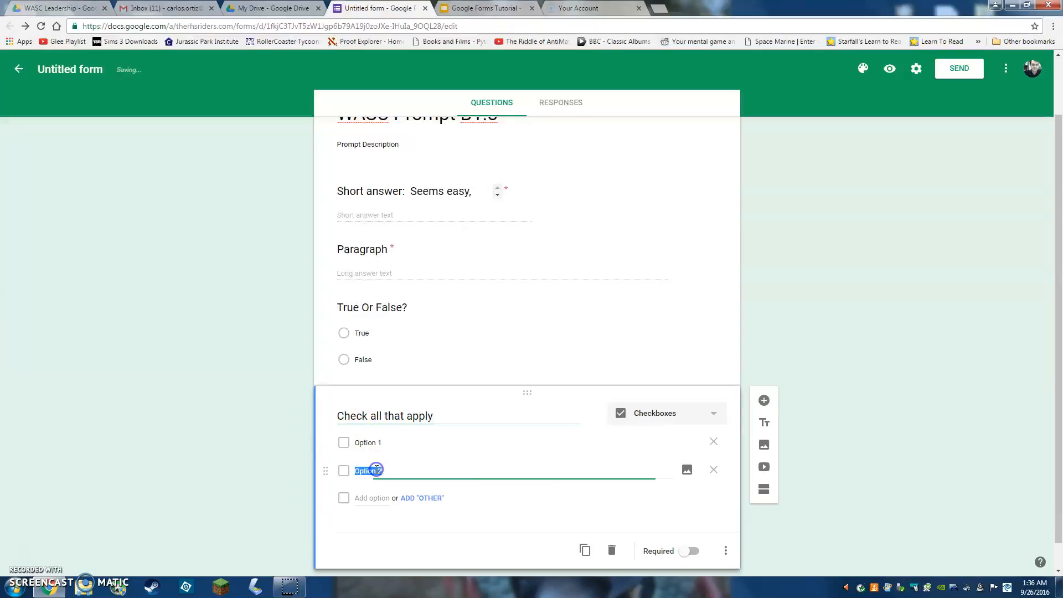
pyautogui.click(371, 498)
pyautogui.click(291, 412)
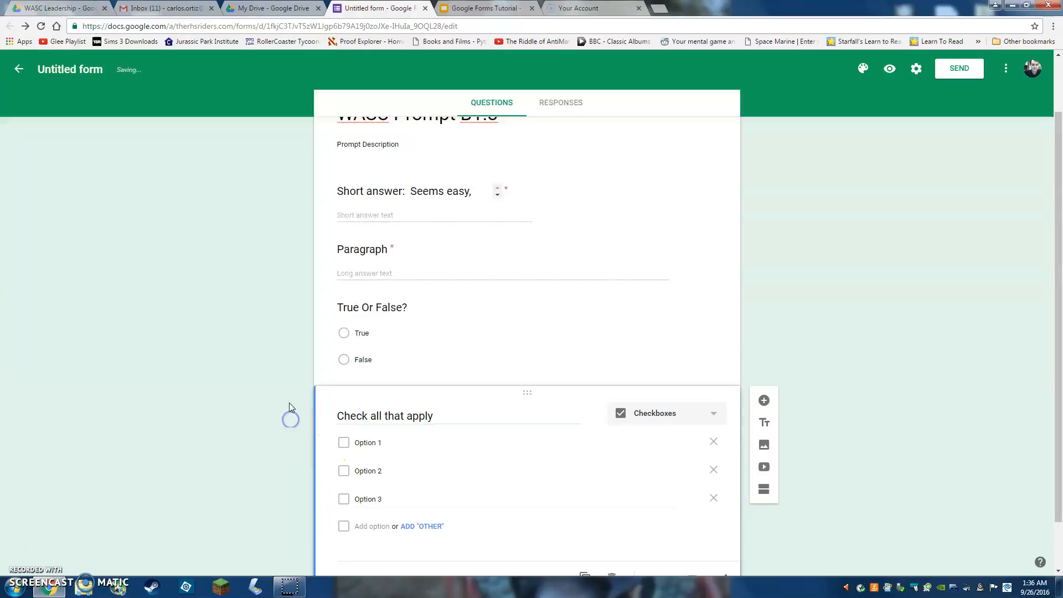
pyautogui.click(372, 441)
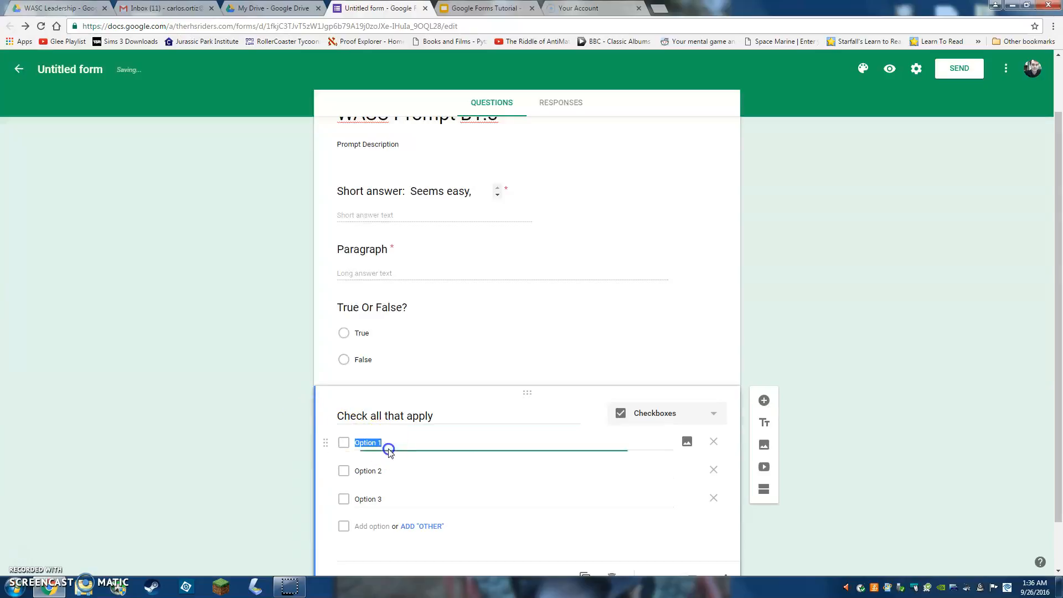
pyautogui.click(368, 469)
pyautogui.click(370, 500)
pyautogui.click(261, 441)
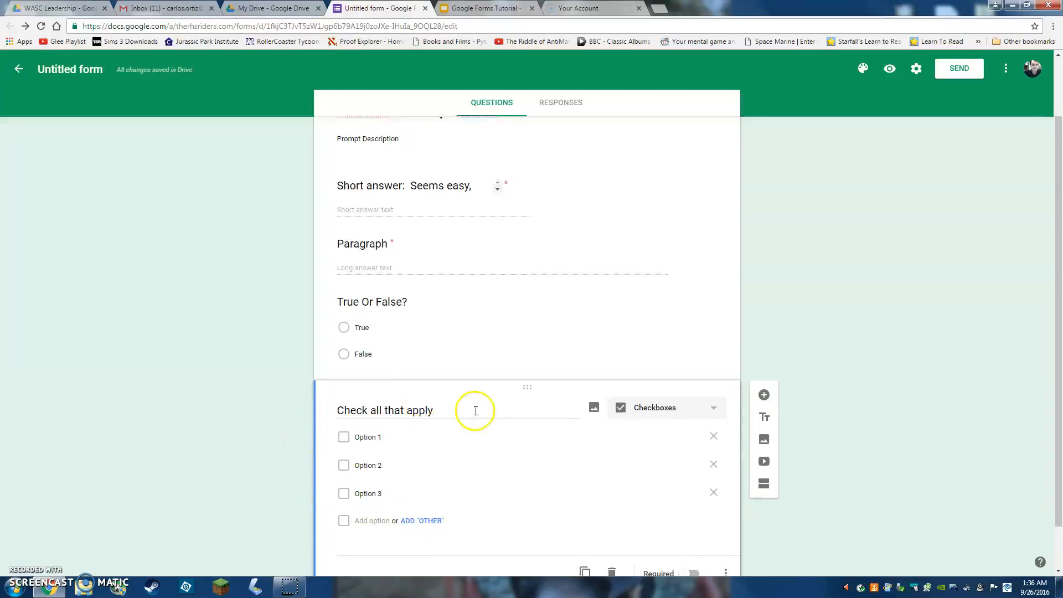
# Add a dropdown question reading "Select only one from the dropdown:" below the checkboxes question
pyautogui.click(763, 364)
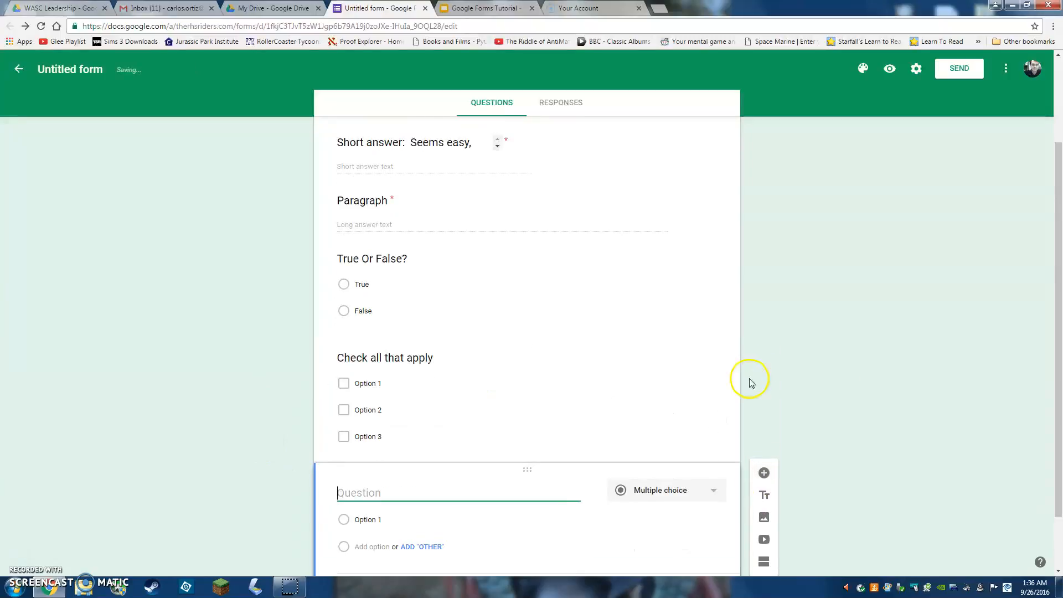
pyautogui.click(696, 421)
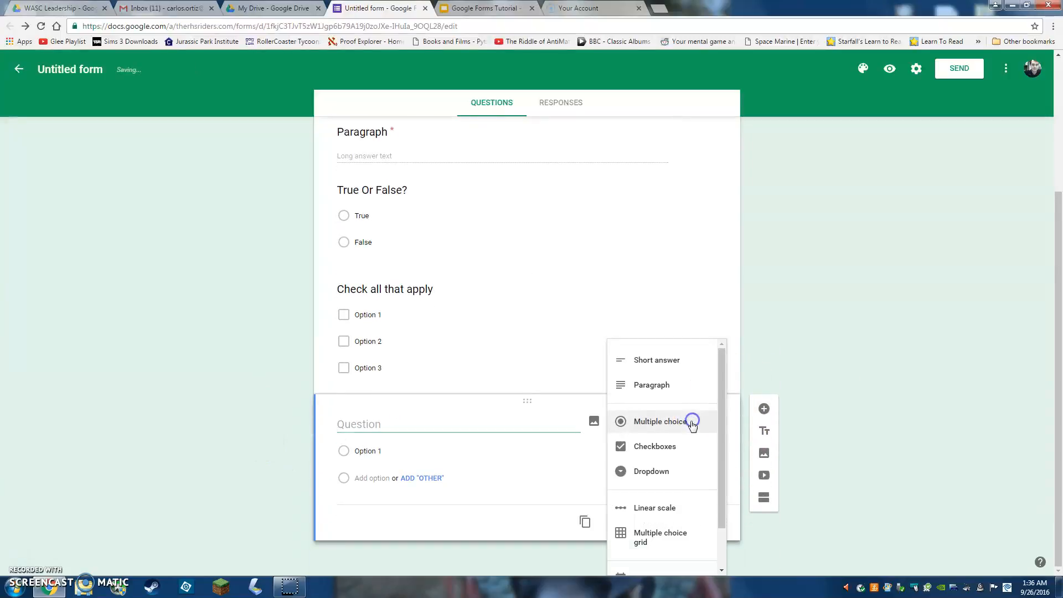
pyautogui.click(673, 473)
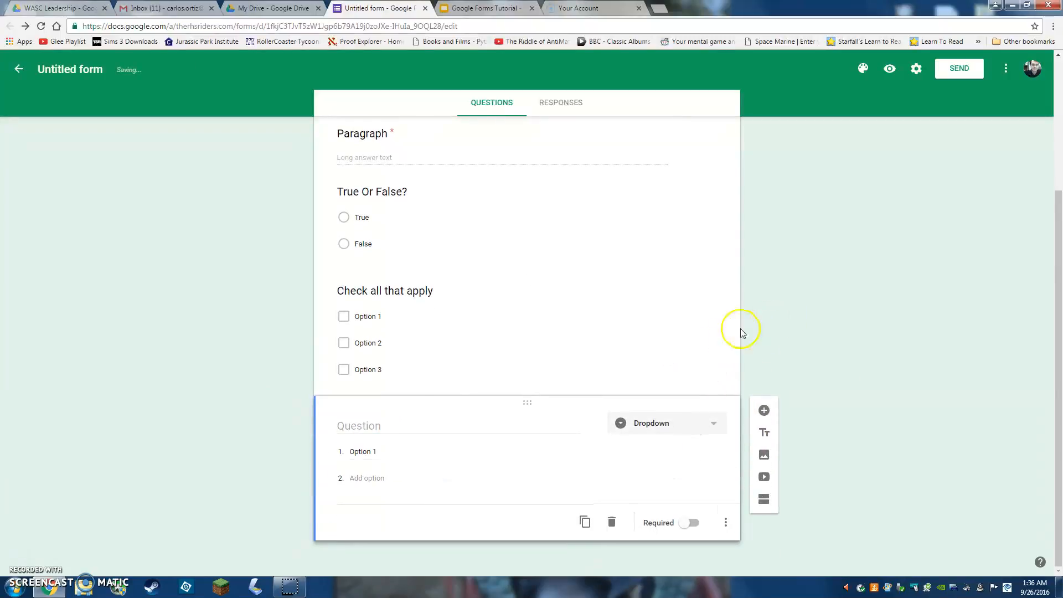
pyautogui.click(402, 430)
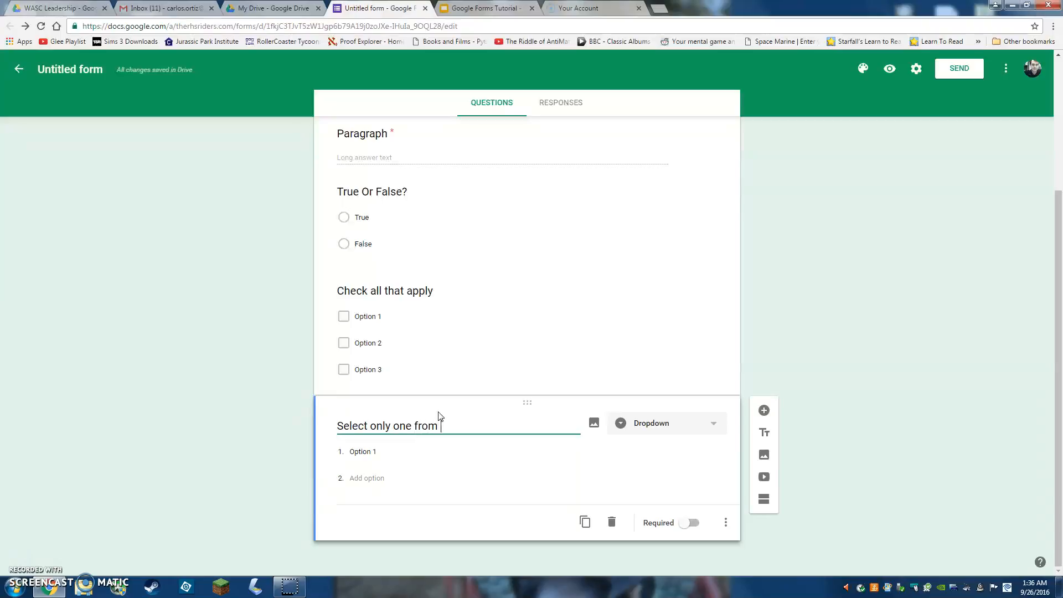
pyautogui.write('Select only one from the dropdow')
pyautogui.click(481, 436)
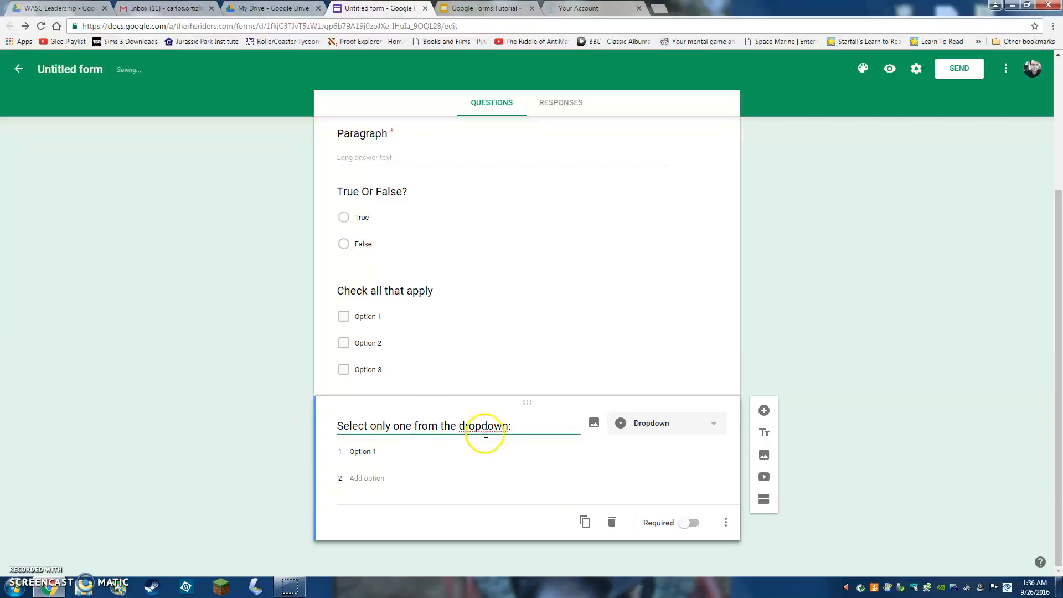
# Add Option 2 and Option 3 to the dropdown question
pyautogui.click(368, 470)
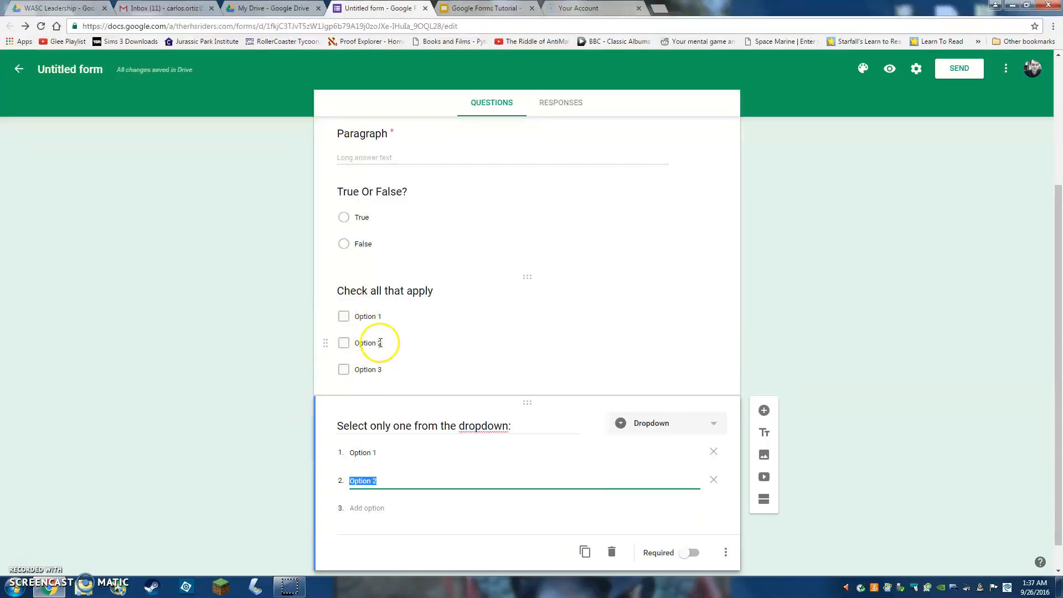
pyautogui.click(364, 510)
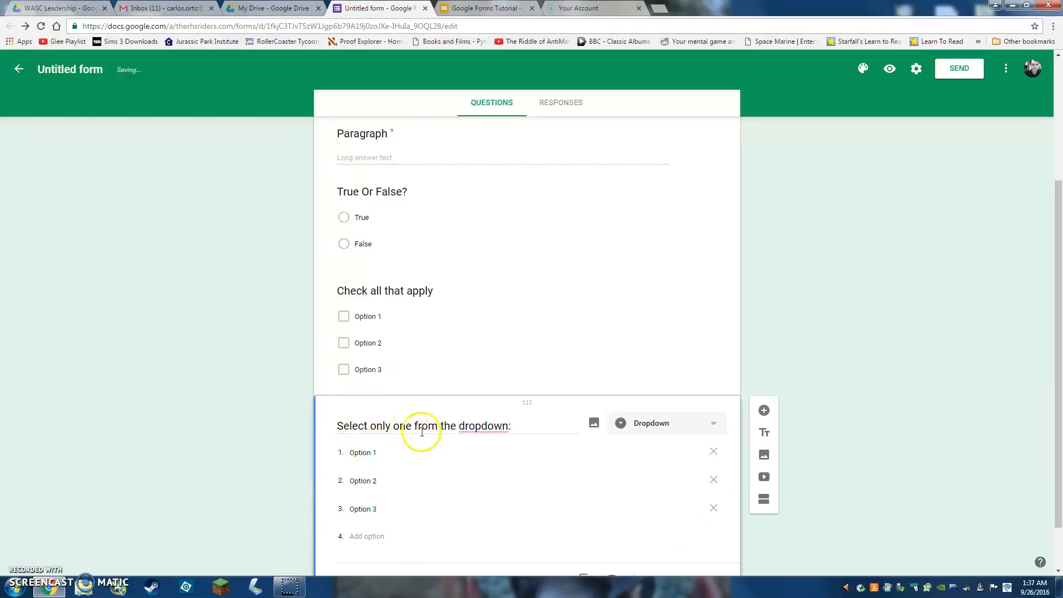
pyautogui.scroll(-1, 790, 410)
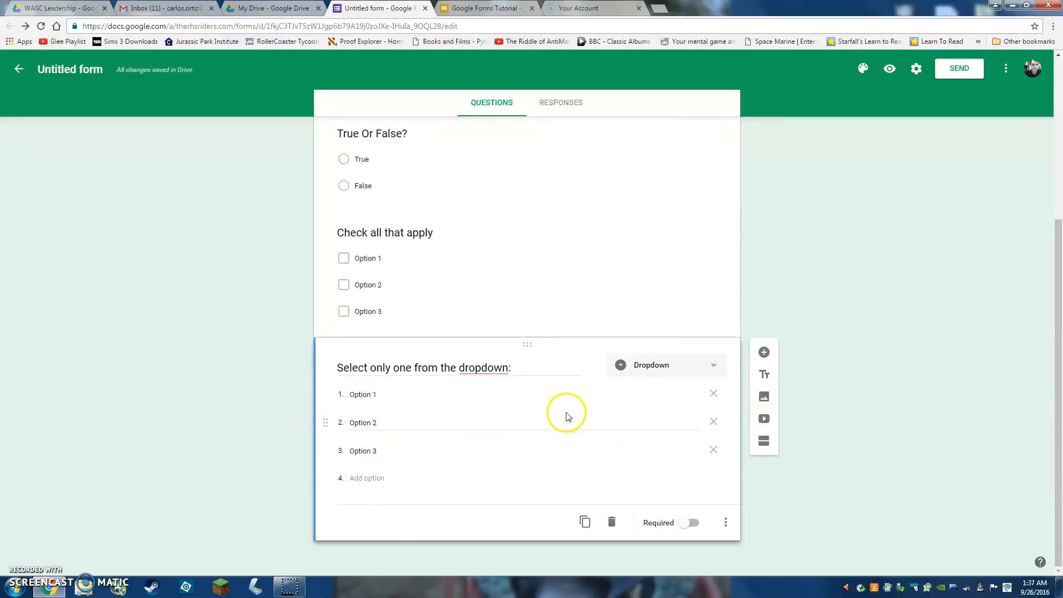
# Change the dropdown question's type to linear scale and set it back to dropdown
pyautogui.click(717, 366)
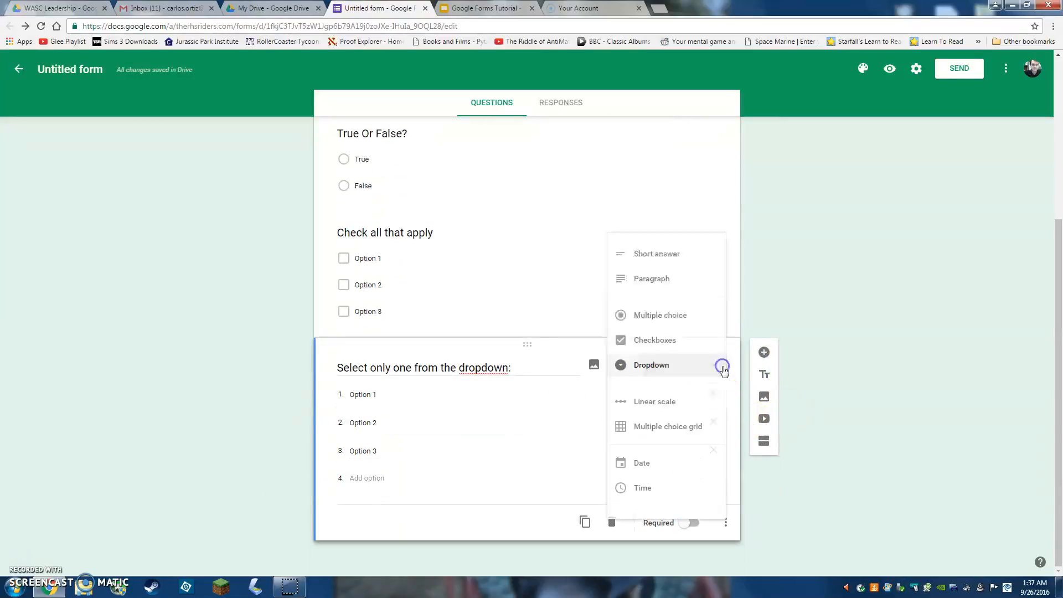
pyautogui.click(684, 412)
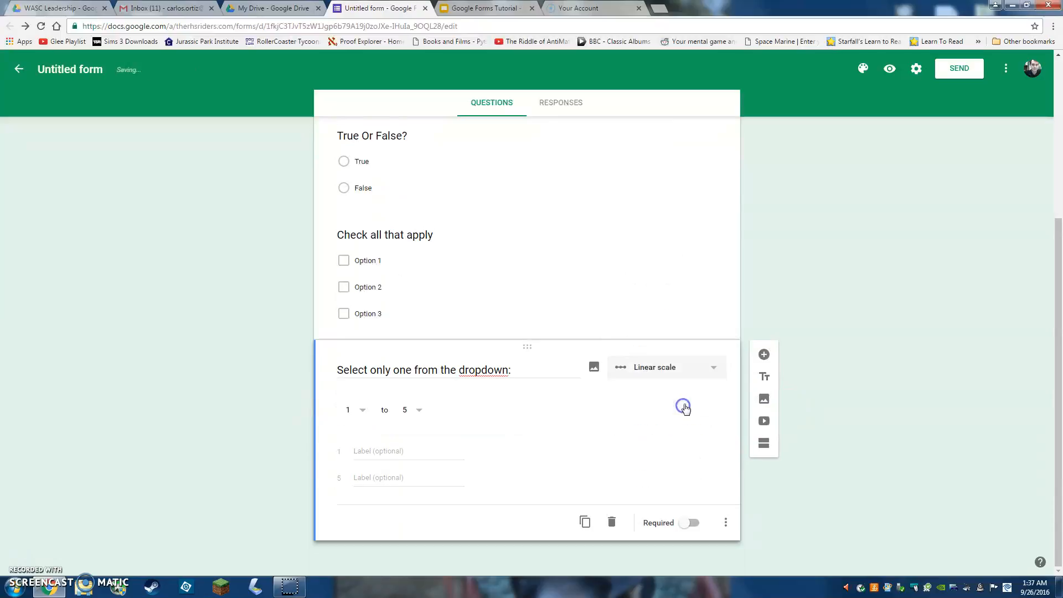
pyautogui.click(681, 365)
pyautogui.click(671, 337)
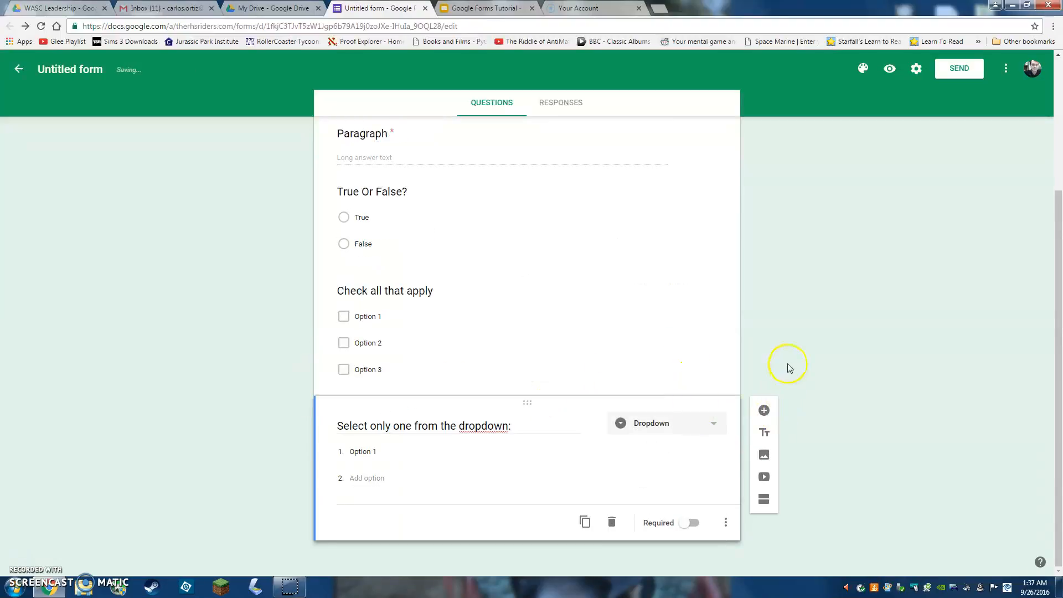
# Add a linear scale question below the dropdown question, reading "Linear Scale: 5 is best, 1 is worst"
pyautogui.click(764, 410)
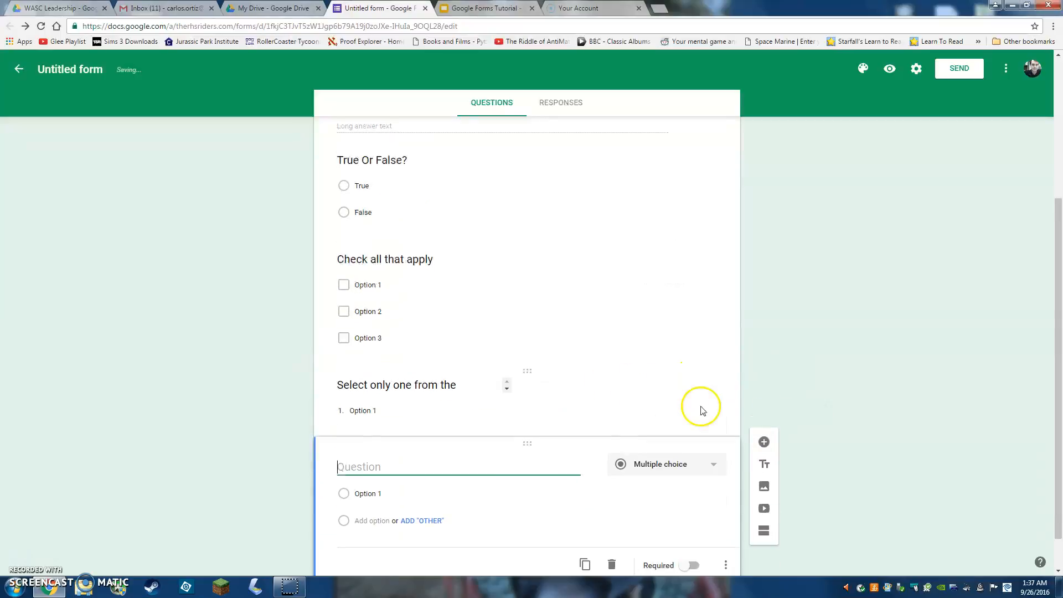
pyautogui.click(645, 424)
pyautogui.click(637, 512)
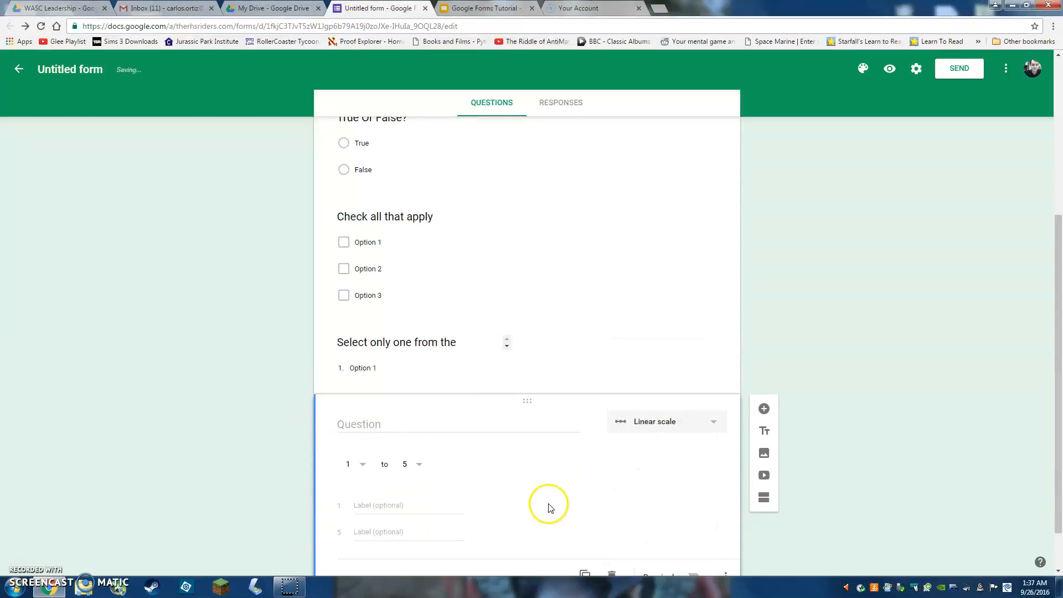
pyautogui.click(354, 379)
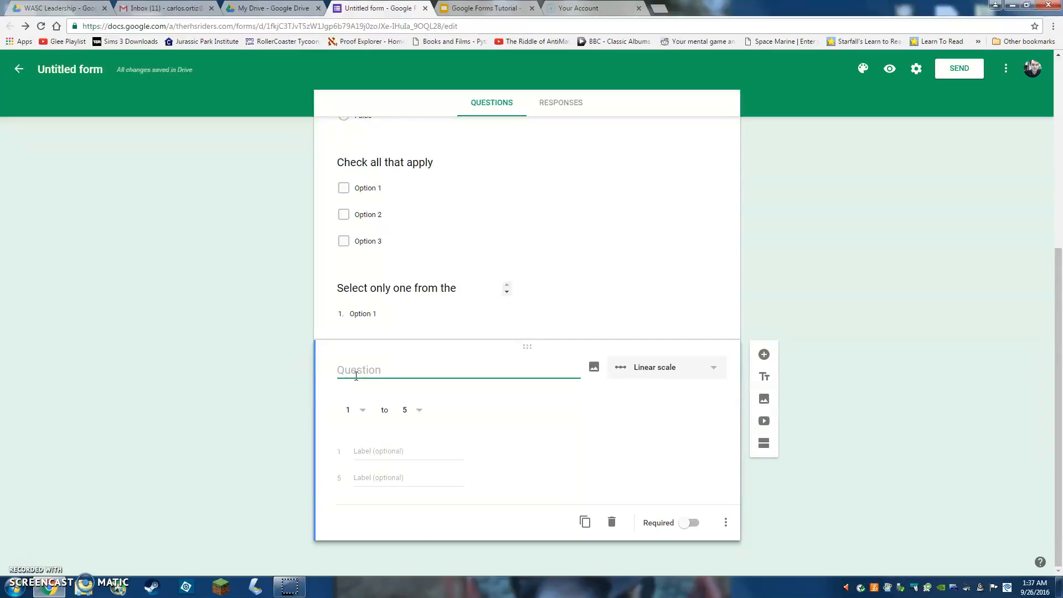
pyautogui.write('Linear Scale:  5 is best, 1 is worst')
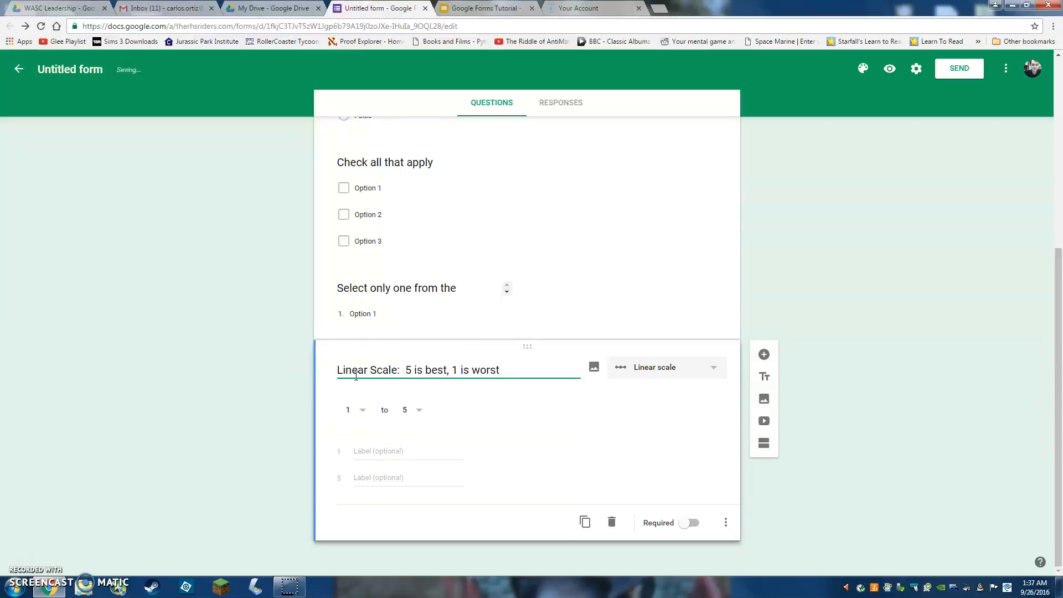
# Label value 1 of the linear scale "Worst" and value 5 "Best"
pyautogui.click(362, 449)
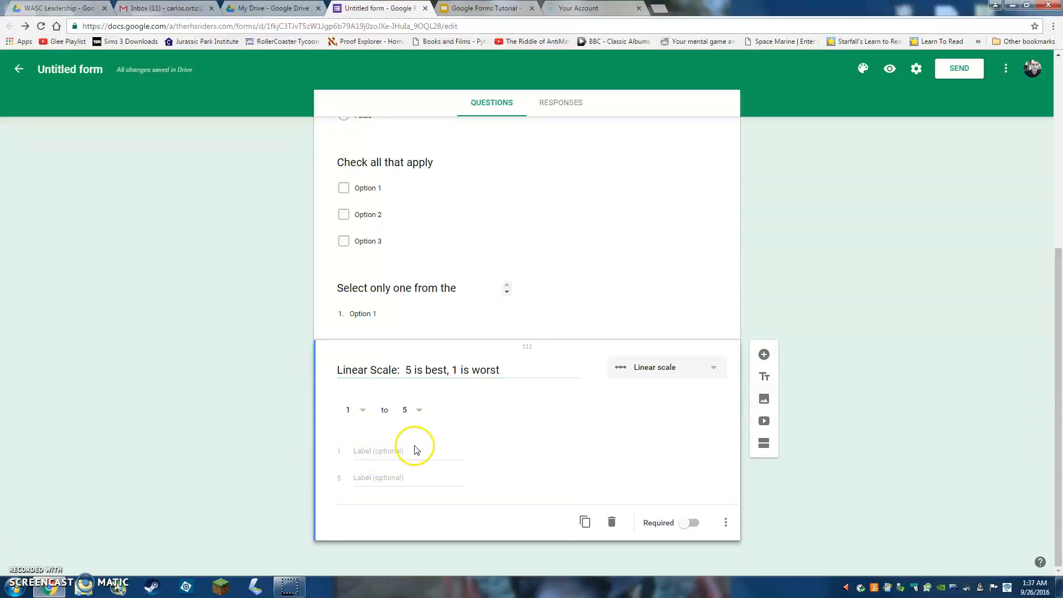
pyautogui.click(394, 450)
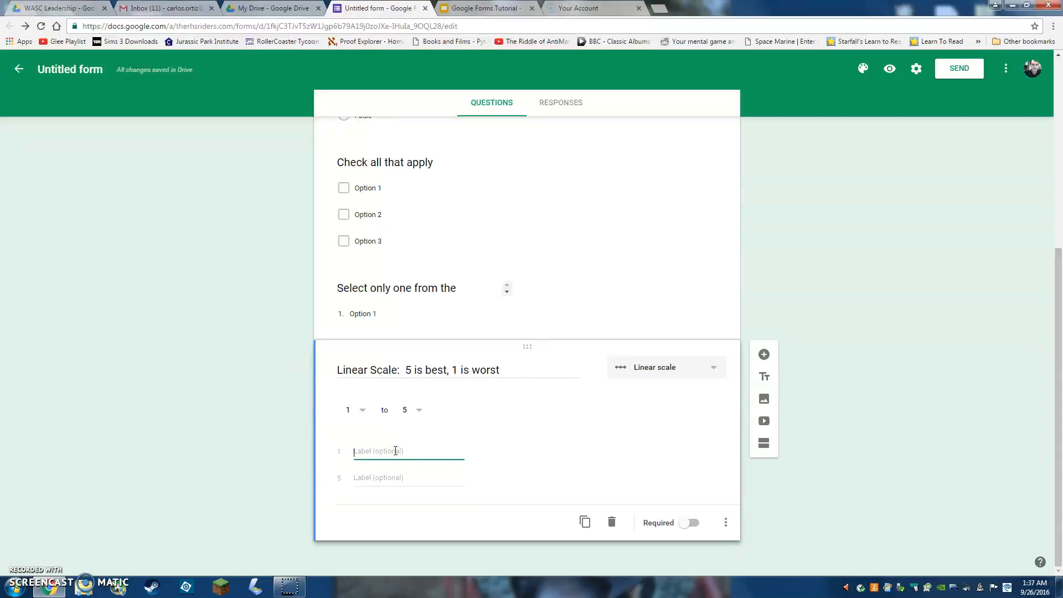
pyautogui.press('Tab')
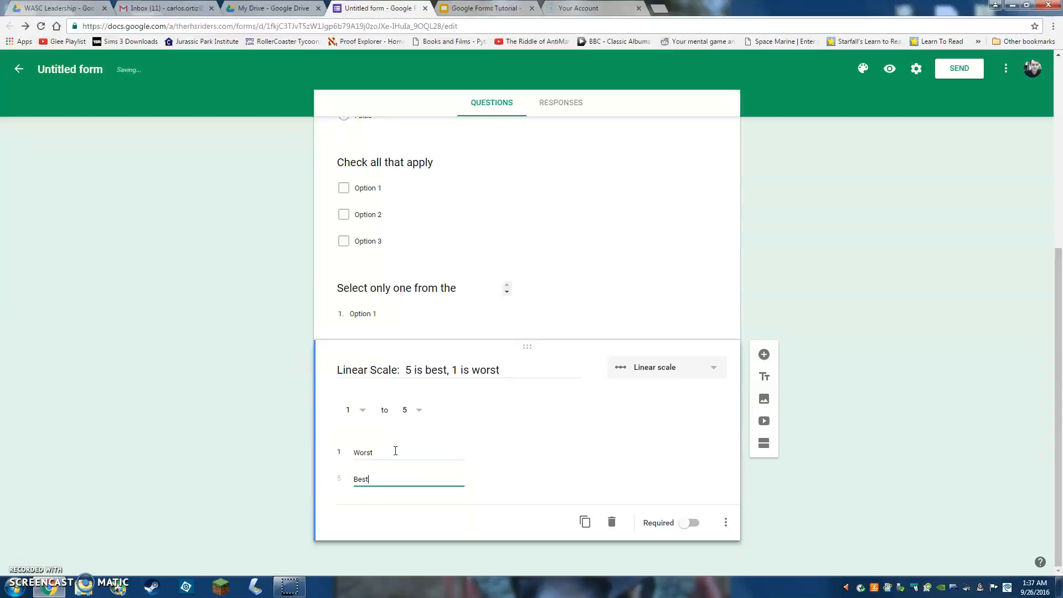
# Shorten the linear scale question's text to "Linear Scale:"
pyautogui.tripleClick(489, 371)
pyautogui.moveTo(499, 370); pyautogui.dragTo(396, 366)
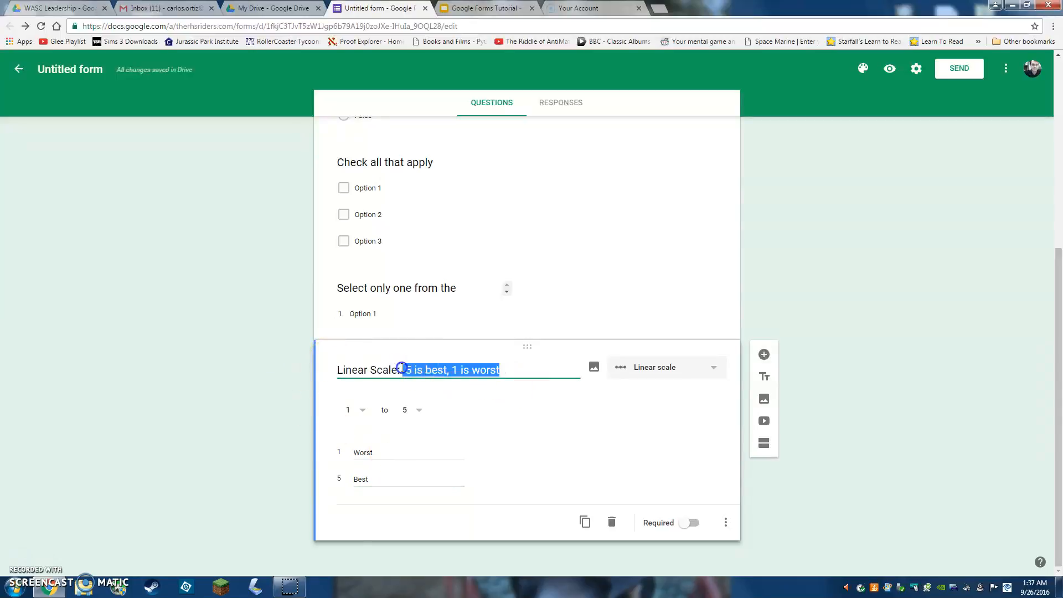
pyautogui.press('BackSpace')
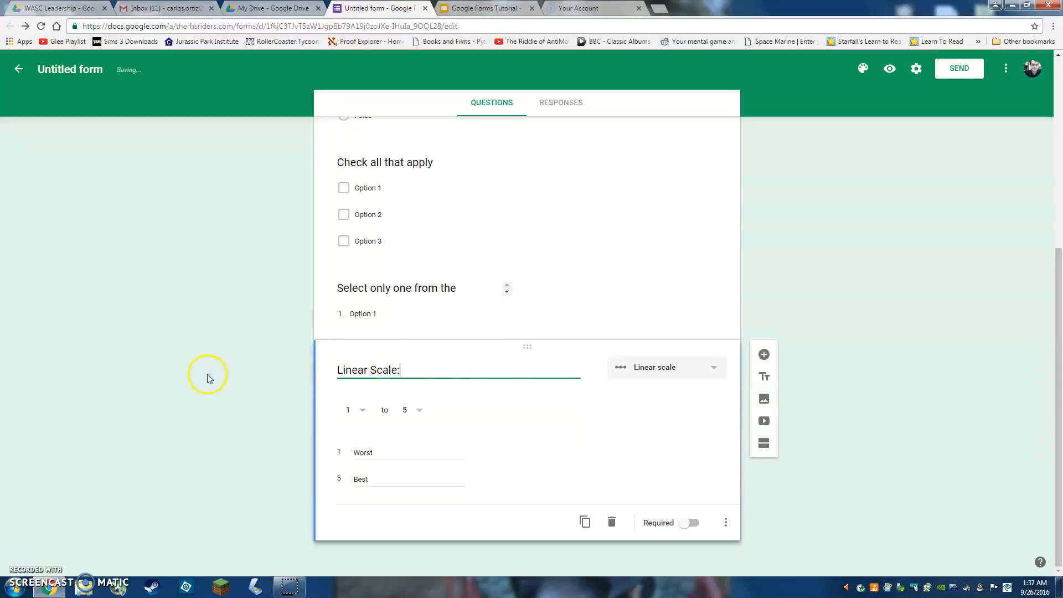
# Add a multiple choice grid question titled "Survey Multiple Questions" below the linear scale question
pyautogui.click(763, 354)
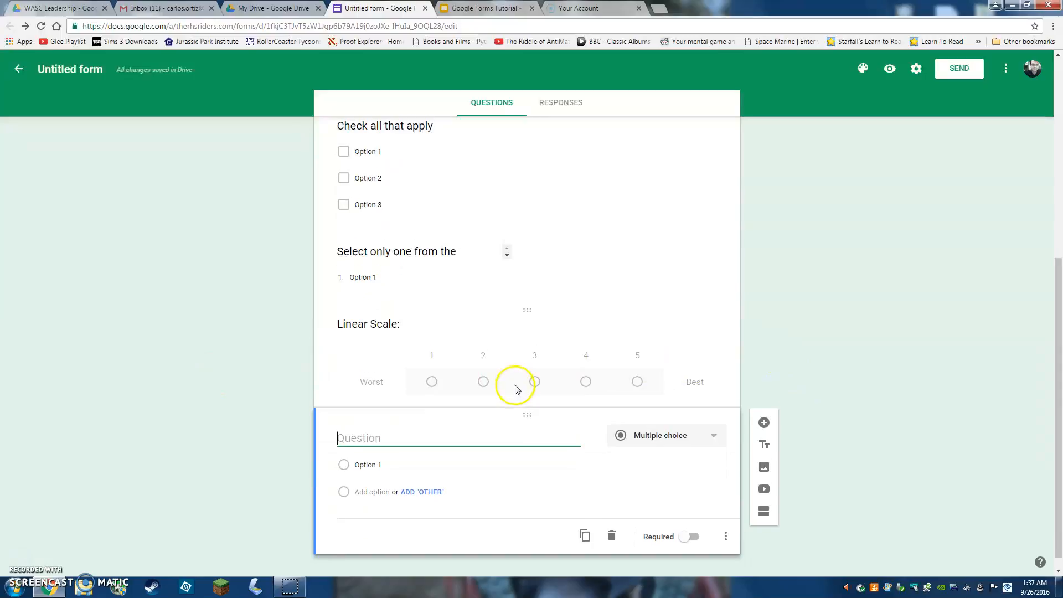
pyautogui.click(661, 421)
pyautogui.scroll(-1, 680, 498)
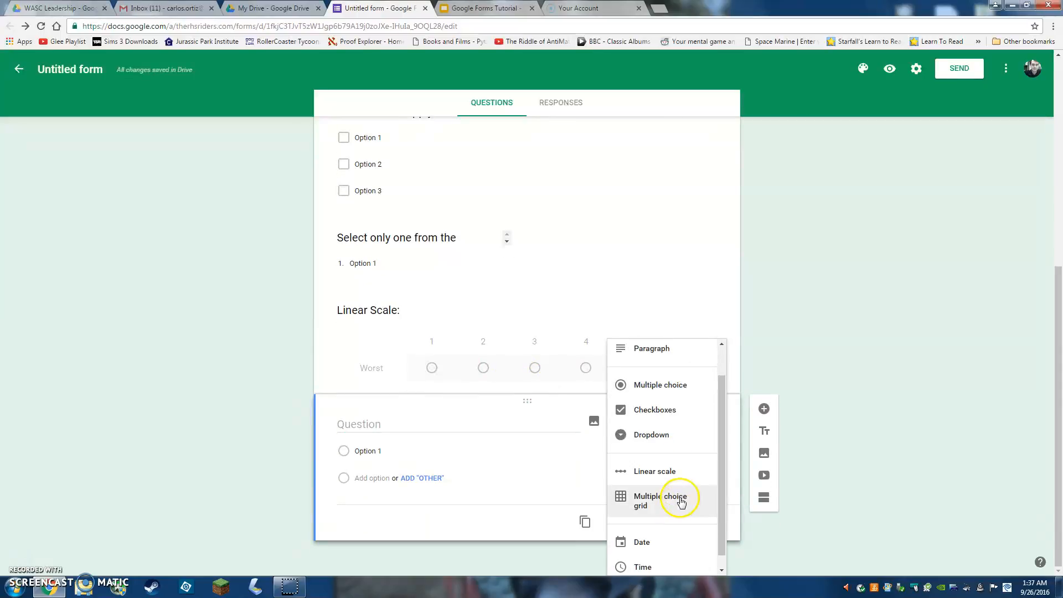
pyautogui.click(673, 504)
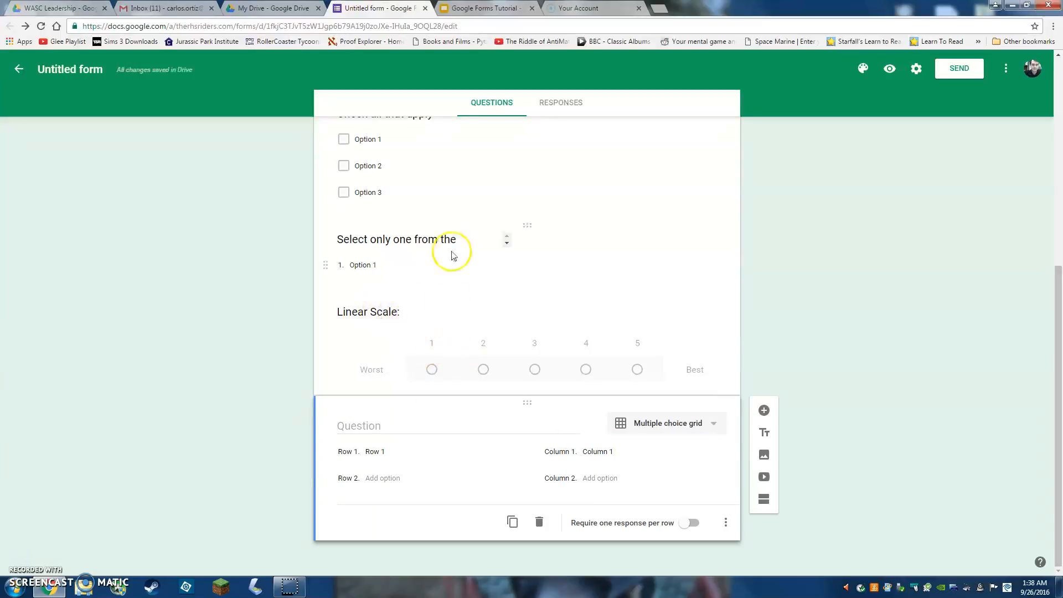
pyautogui.click(415, 428)
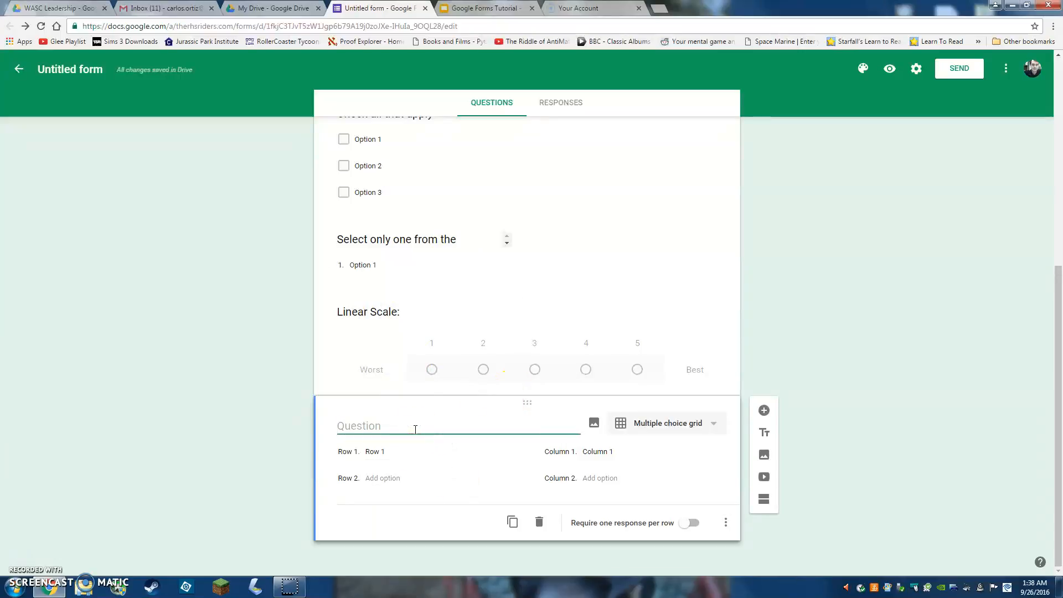
pyautogui.write('Survey')
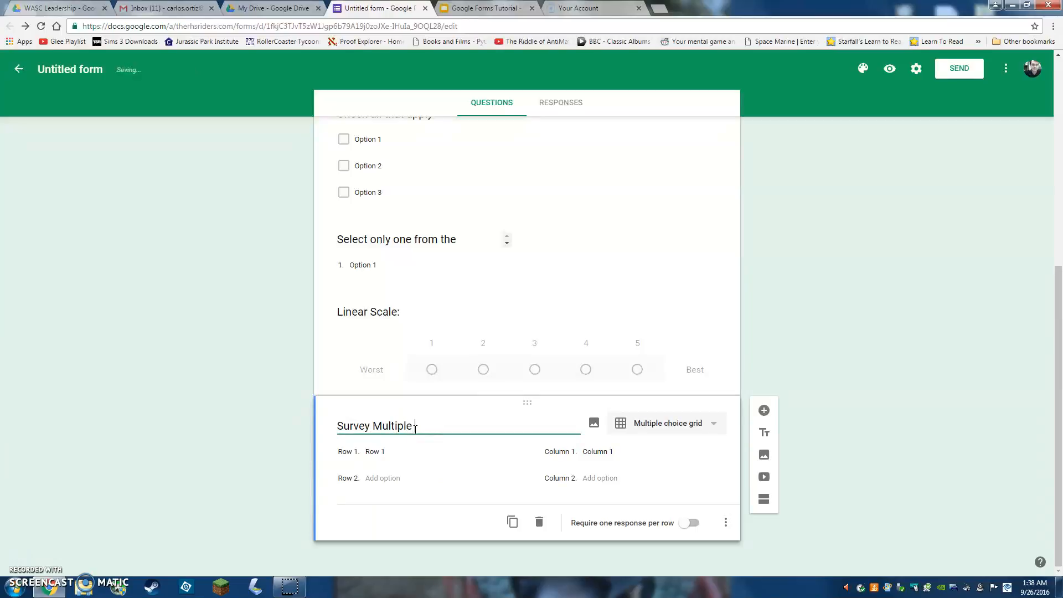
pyautogui.write('Multiple Questions')
# Enter Question 1, Question 2 and Question 3 as the grid's three rows
pyautogui.click(386, 451)
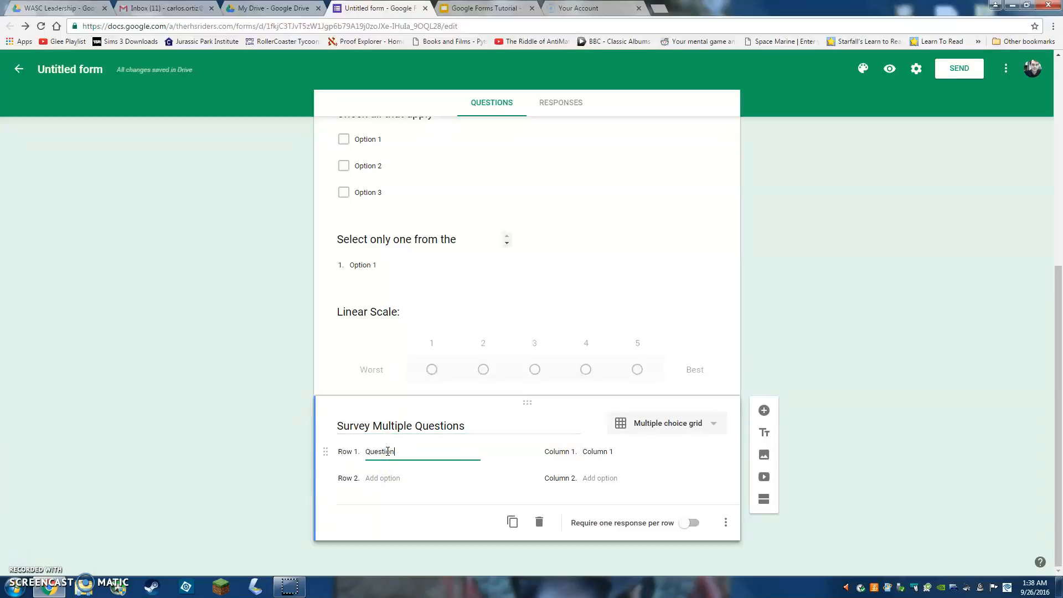
pyautogui.write('Question 1')
pyautogui.click(383, 478)
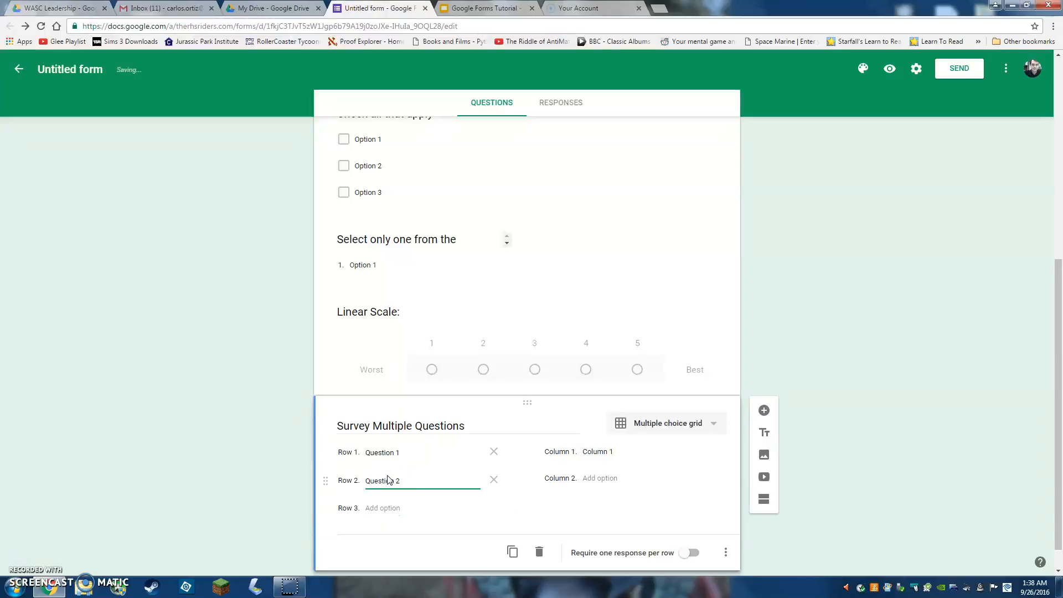
pyautogui.click(383, 507)
pyautogui.write('Question 3')
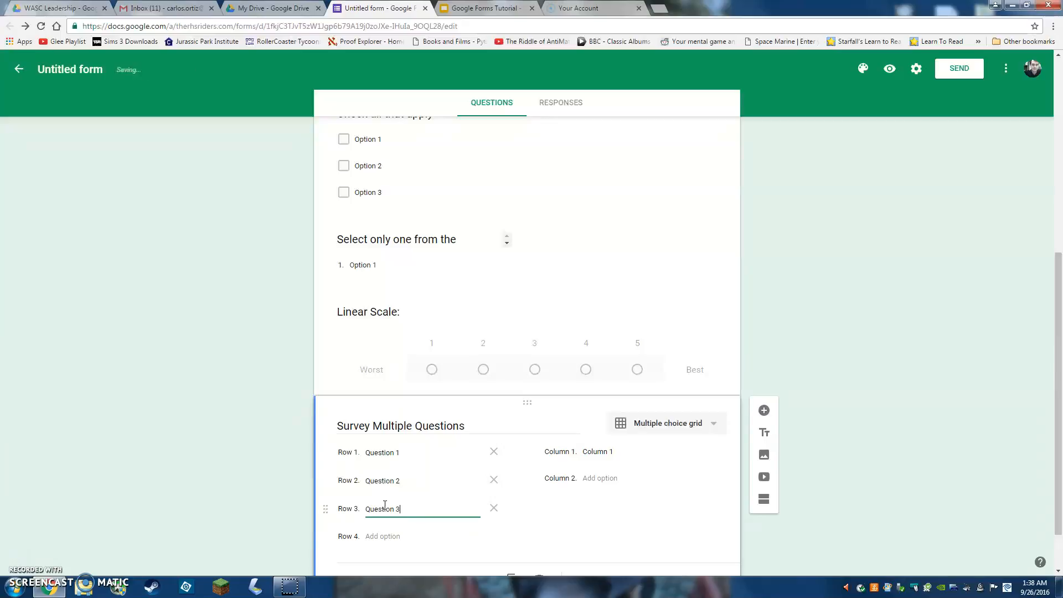
# Enter the grid's five columns: Strongly Disagree, Mildly Disagree, Neutral, Mildly Agree and Strongly Agree
pyautogui.click(615, 451)
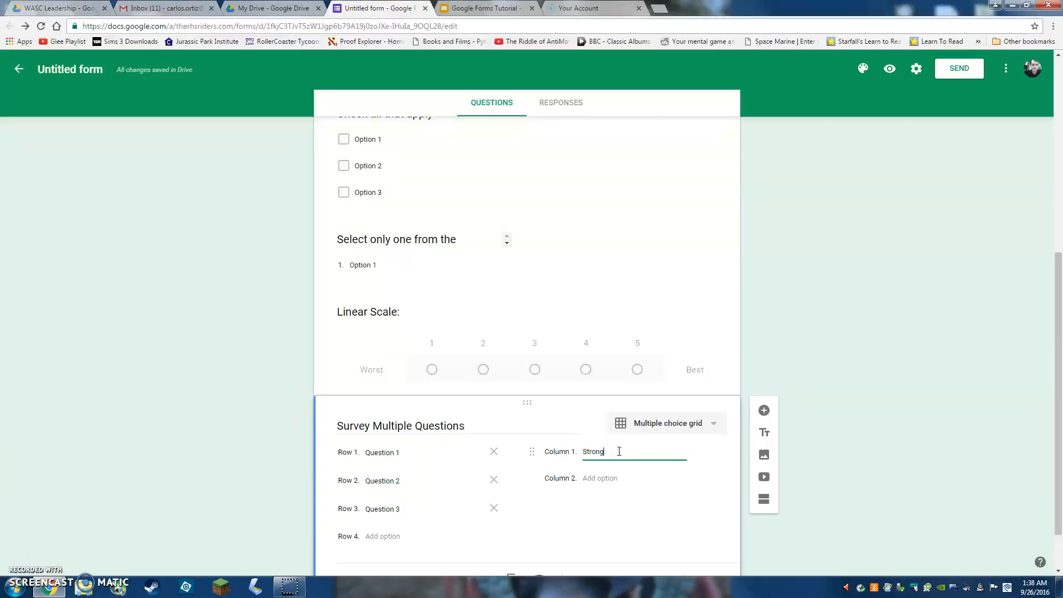
pyautogui.write('isagree')
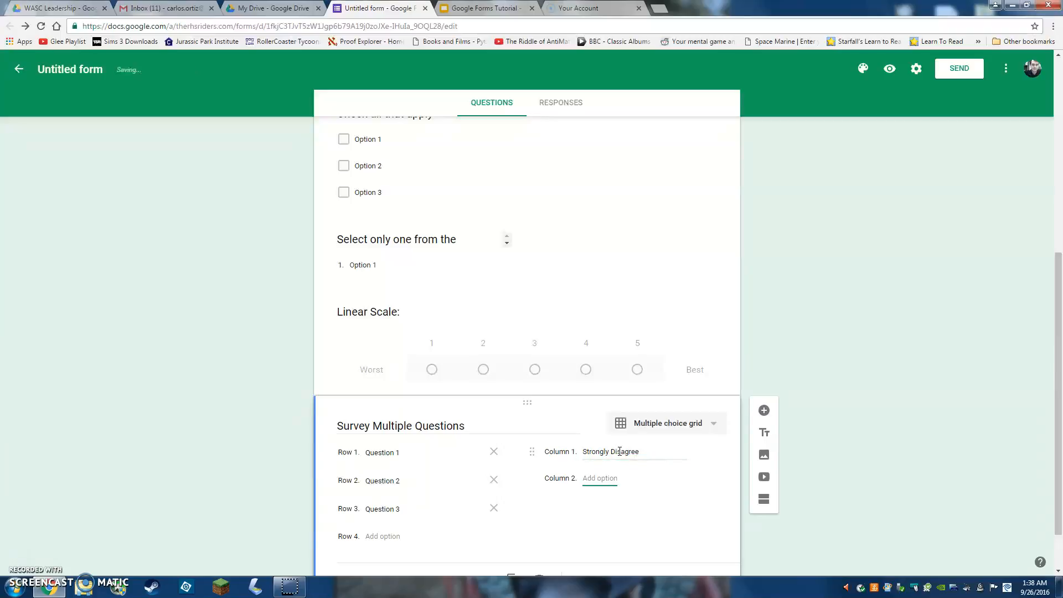
pyautogui.write('Mildly Disagree')
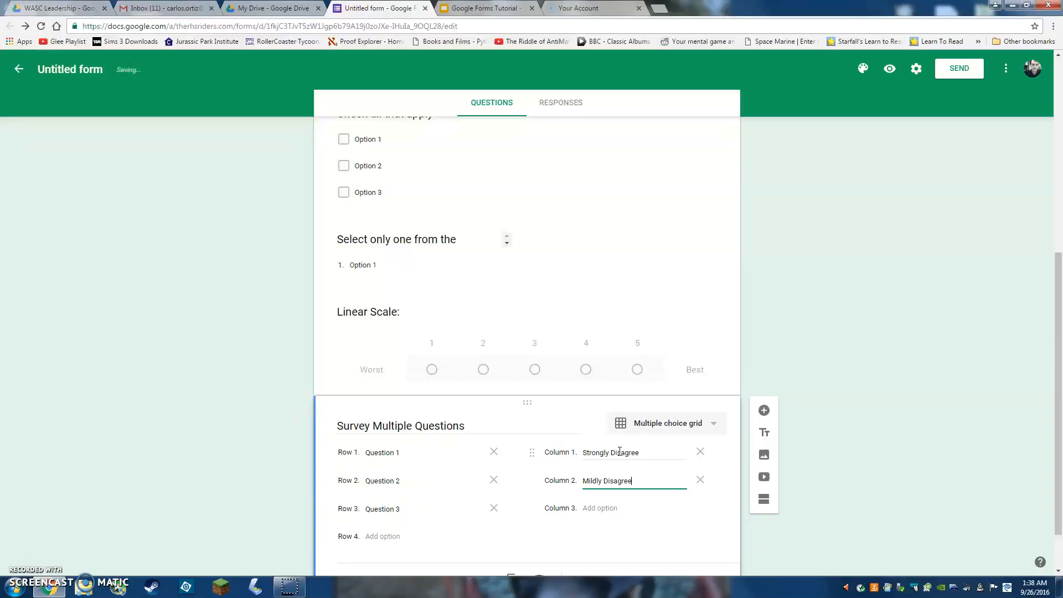
pyautogui.press('Tab')
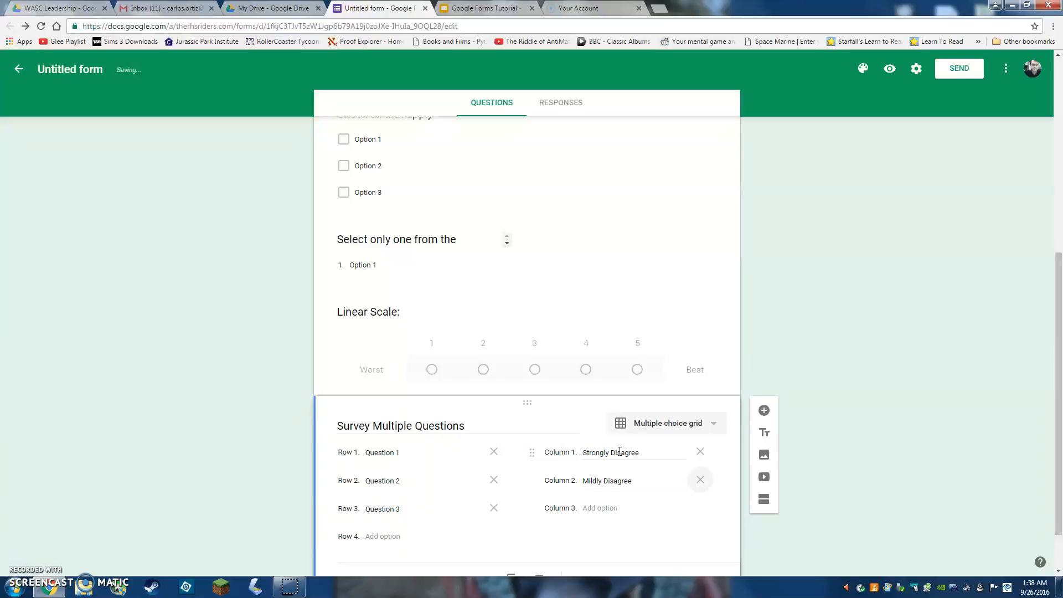
pyautogui.click(615, 507)
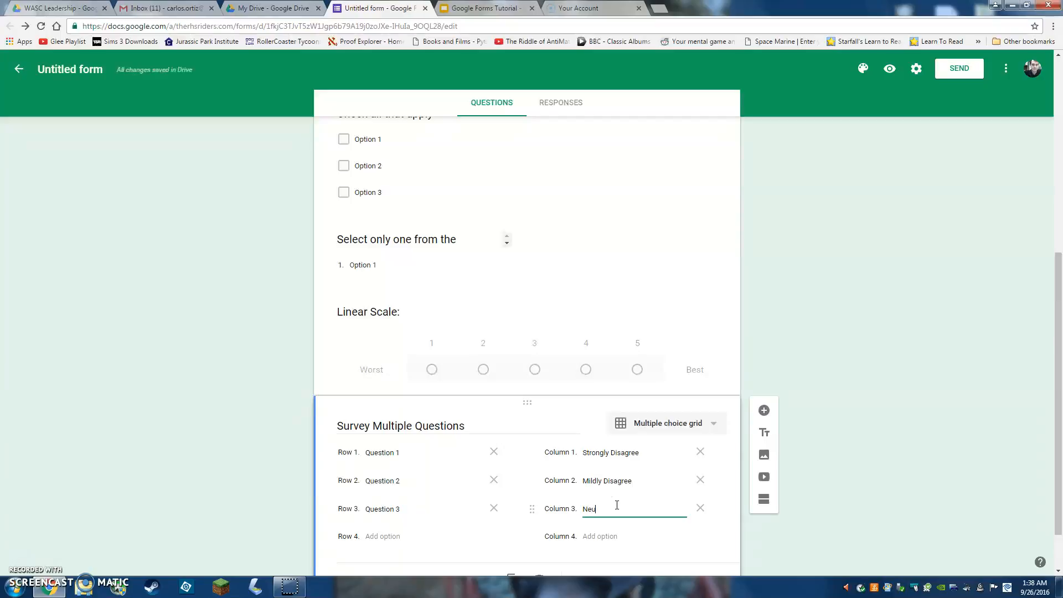
pyautogui.click(608, 535)
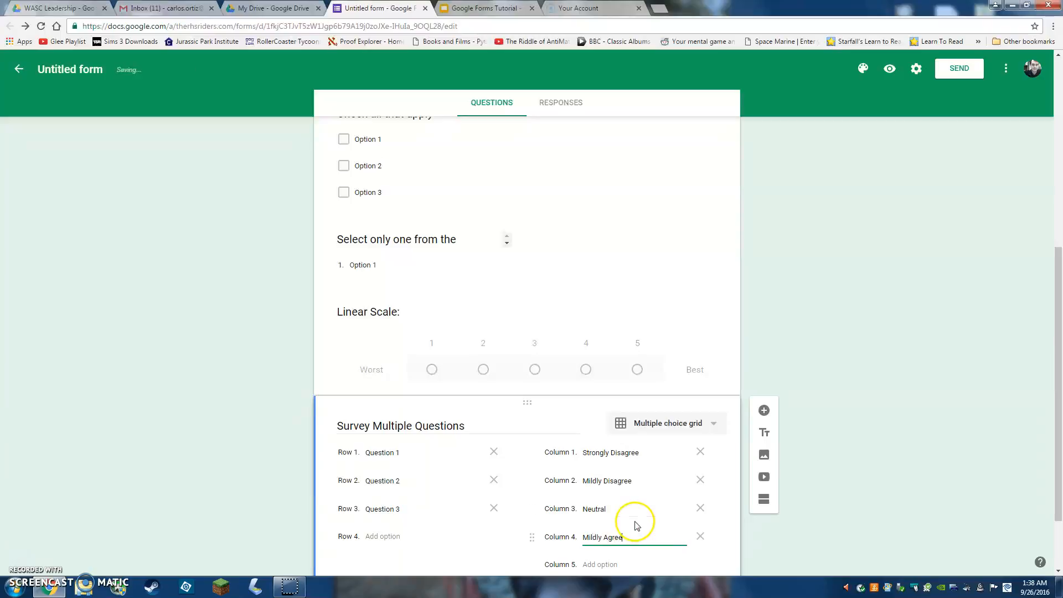
pyautogui.click(612, 564)
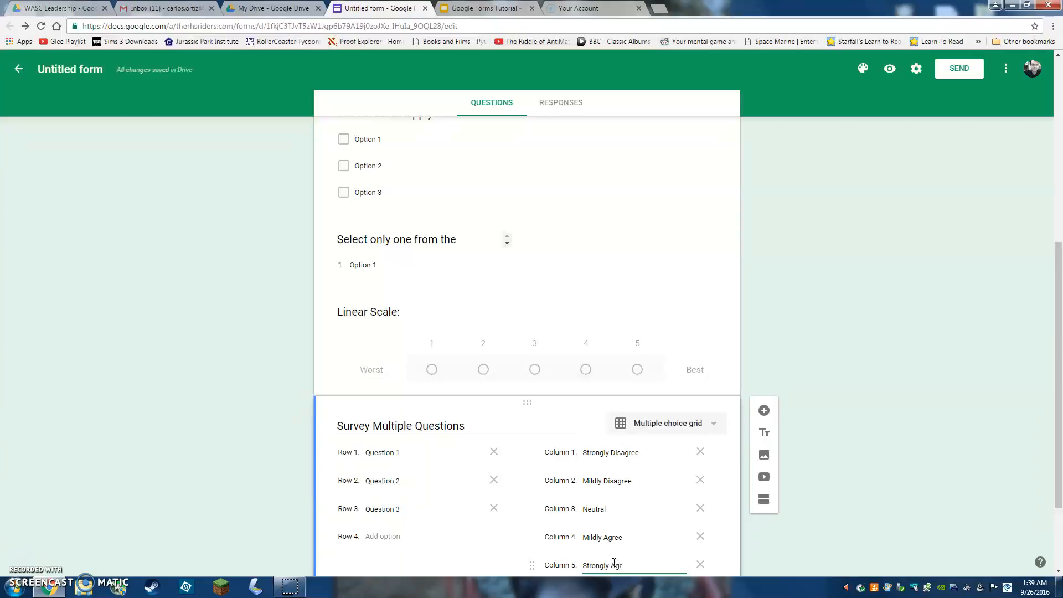
pyautogui.click(623, 561)
pyautogui.scroll(-2, 815, 379)
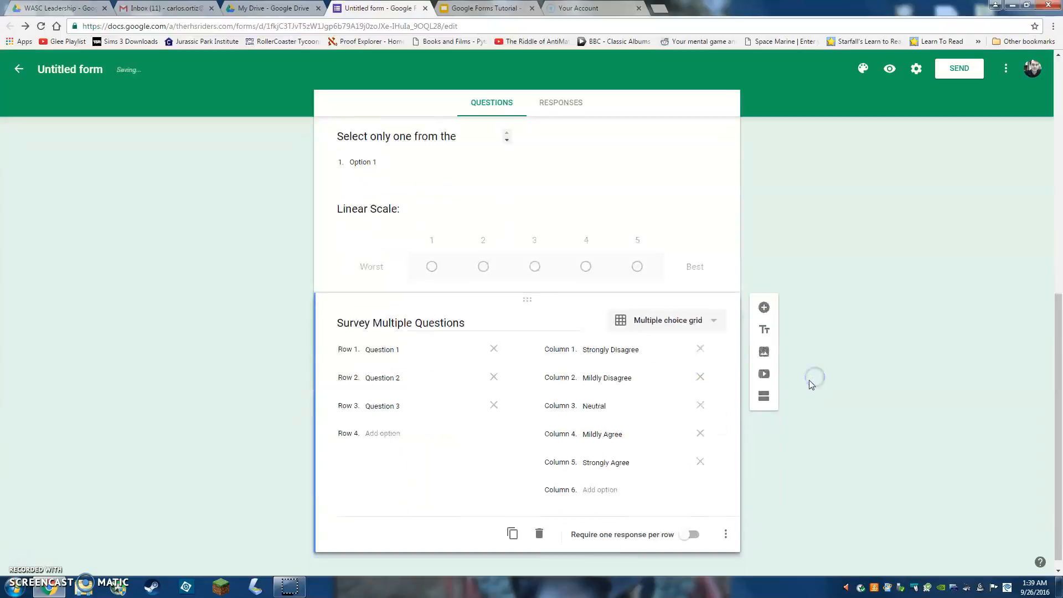
pyautogui.click(594, 487)
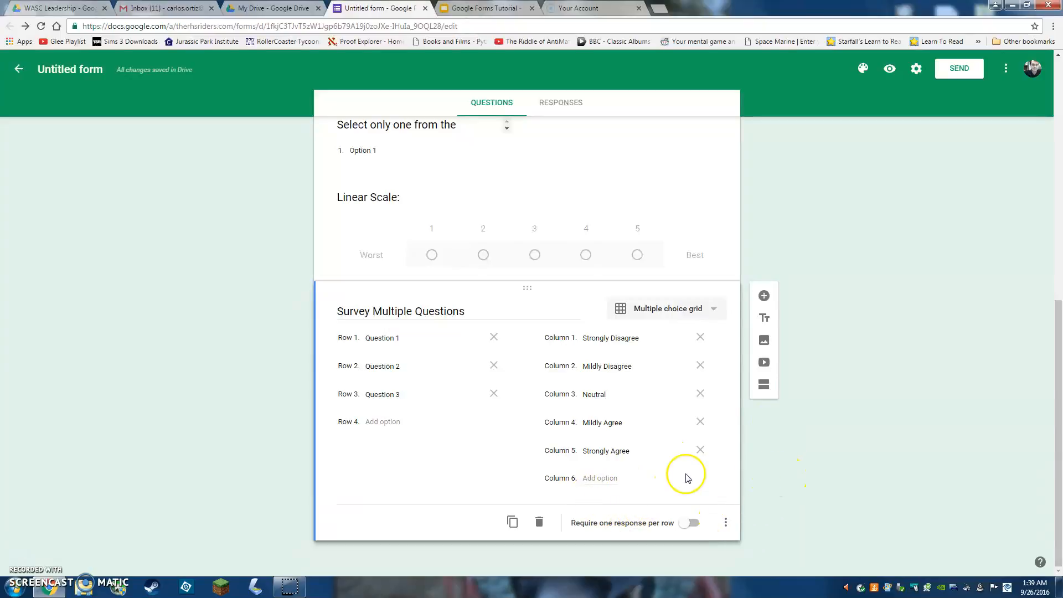
# Preview the form and look through all its questions down to the survey grid
pyautogui.click(889, 69)
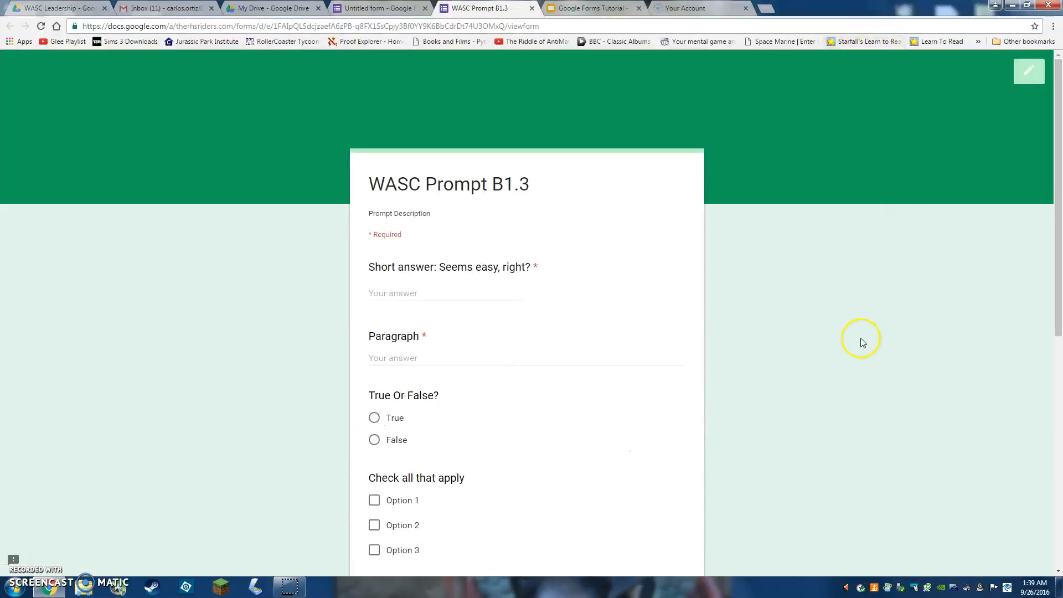
pyautogui.scroll(-1, 432, 327)
pyautogui.scroll(-3, 425, 332)
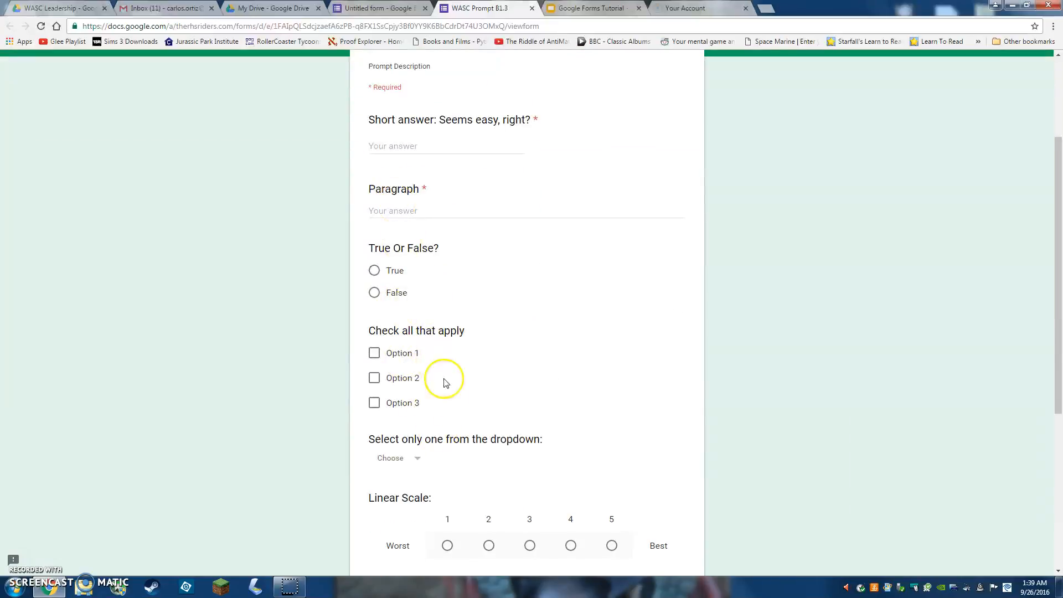
pyautogui.scroll(-1, 609, 399)
pyautogui.scroll(-4, 608, 397)
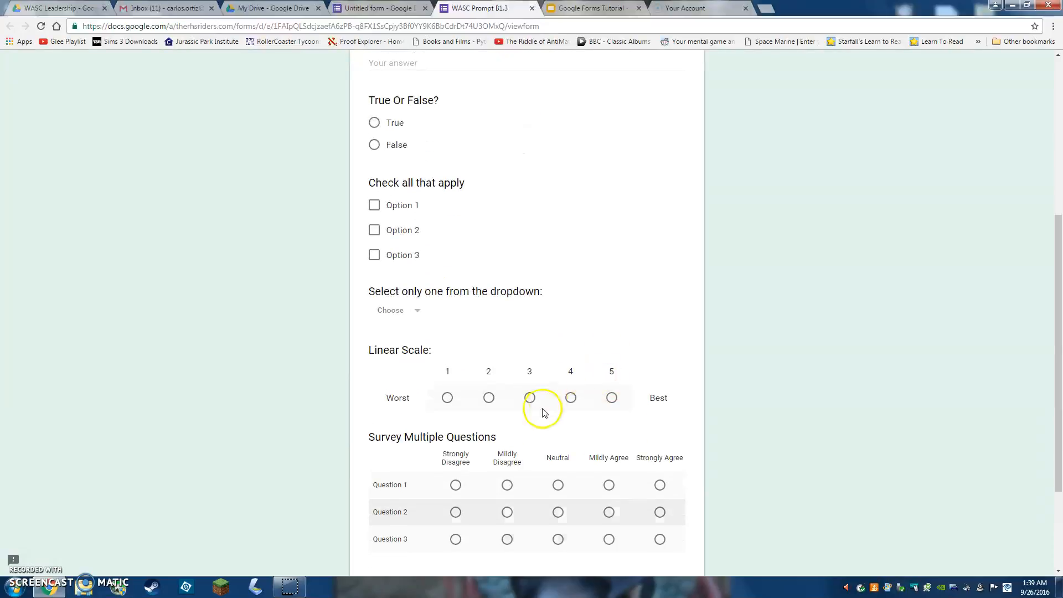
pyautogui.scroll(-1, 626, 465)
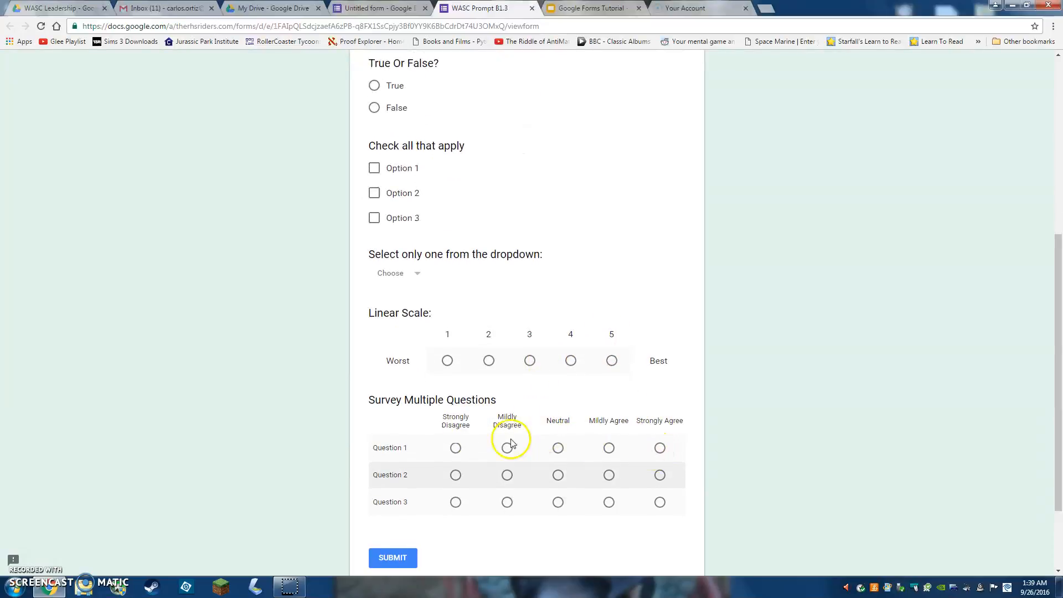
pyautogui.scroll(-1, 608, 443)
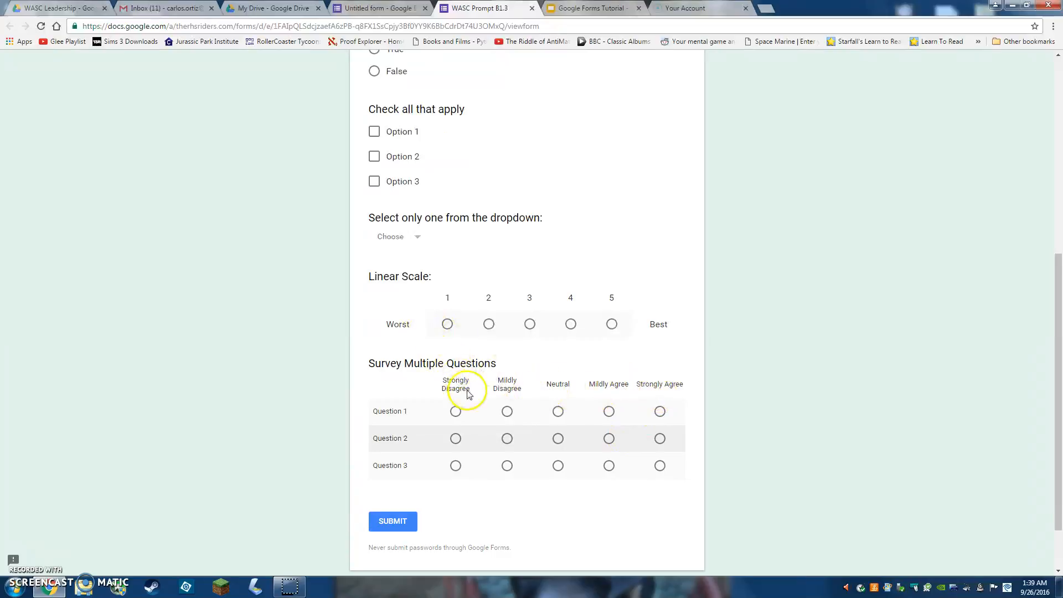
# Test the survey grid by trying several answers for Question 1, settling on Neutral, and choosing Strongly Disagree for Question 2
pyautogui.click(456, 412)
pyautogui.click(507, 413)
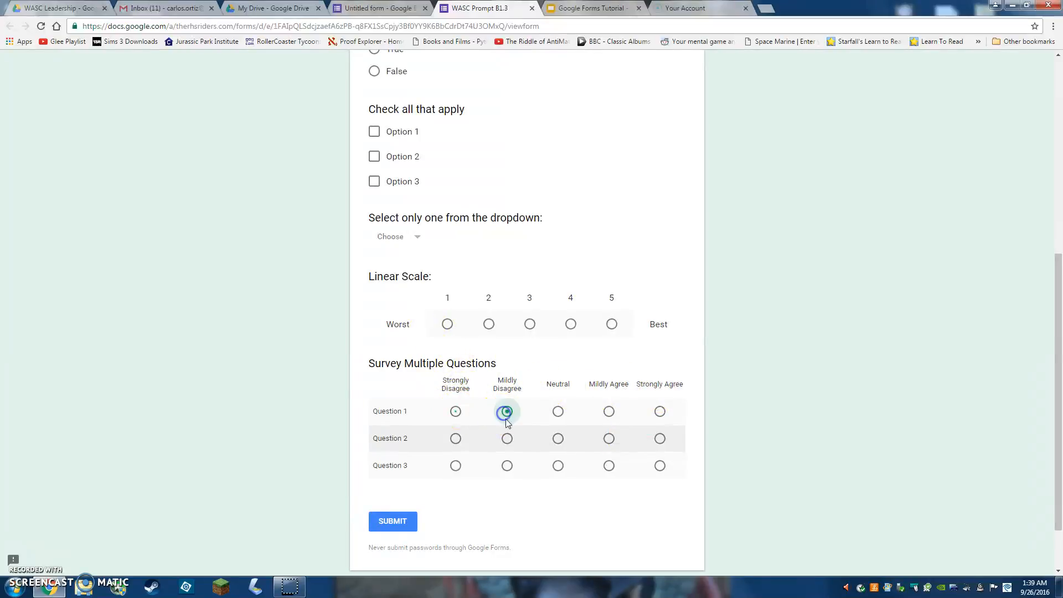
pyautogui.click(455, 439)
pyautogui.click(456, 411)
pyautogui.click(505, 413)
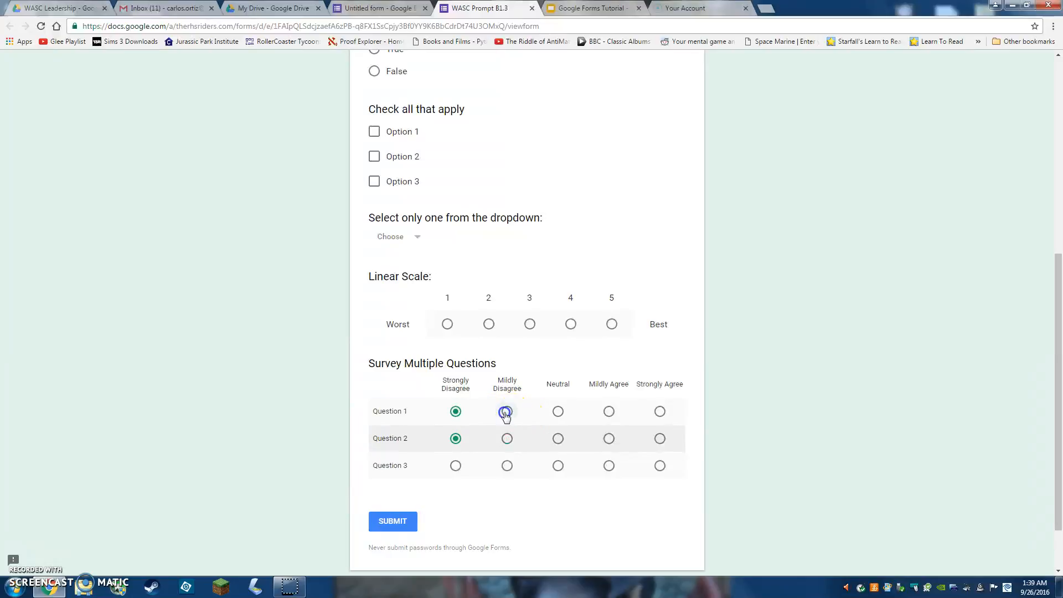
pyautogui.click(555, 412)
pyautogui.click(514, 413)
pyautogui.click(556, 413)
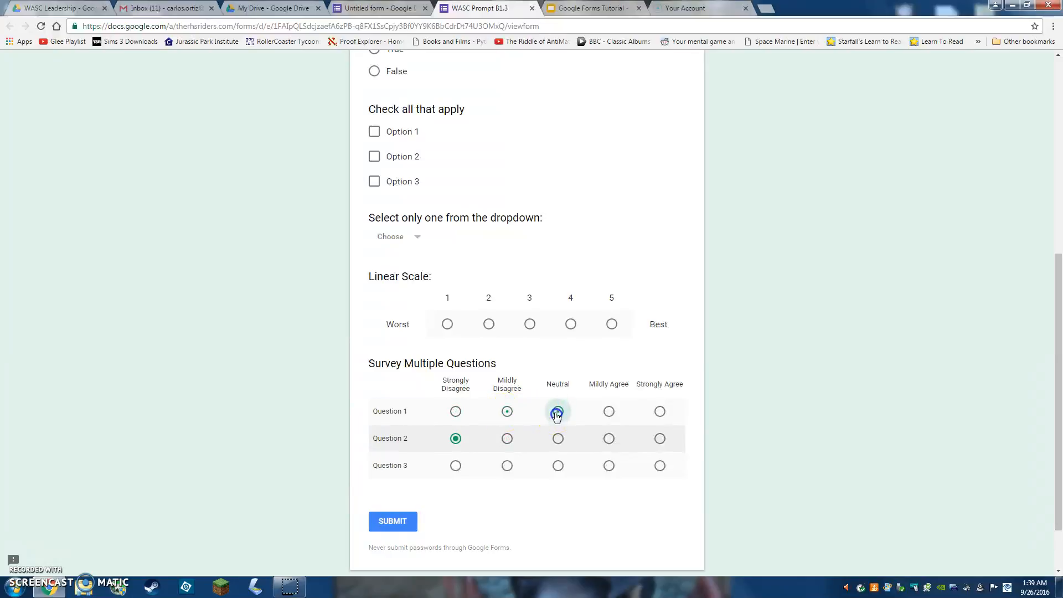
pyautogui.click(608, 411)
pyautogui.click(558, 412)
pyautogui.click(515, 414)
pyautogui.click(609, 411)
pyautogui.click(557, 414)
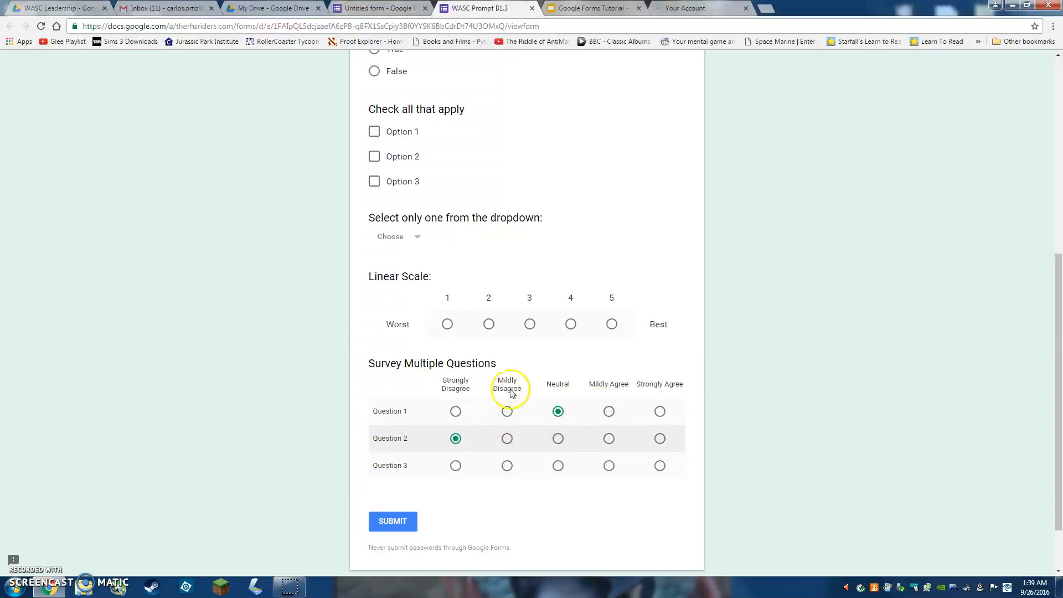
# Test the previewed form by choosing 3 on the linear scale, checking Option 3 and Option 2, and answering False
pyautogui.click(488, 324)
pyautogui.click(531, 327)
pyautogui.scroll(1, 387, 293)
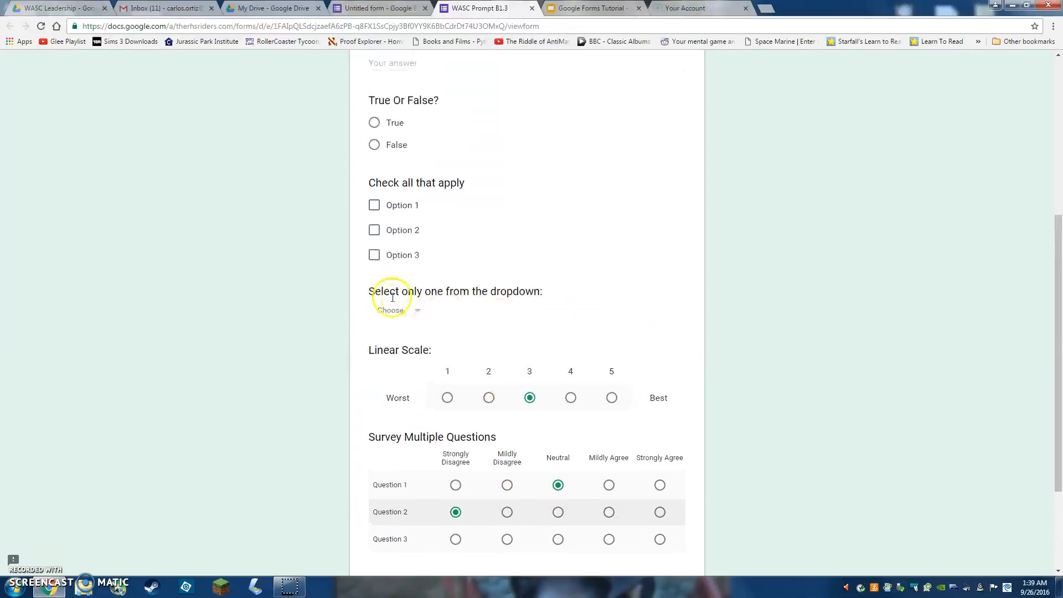
pyautogui.click(374, 255)
pyautogui.click(374, 229)
pyautogui.scroll(1, 396, 272)
pyautogui.click(374, 218)
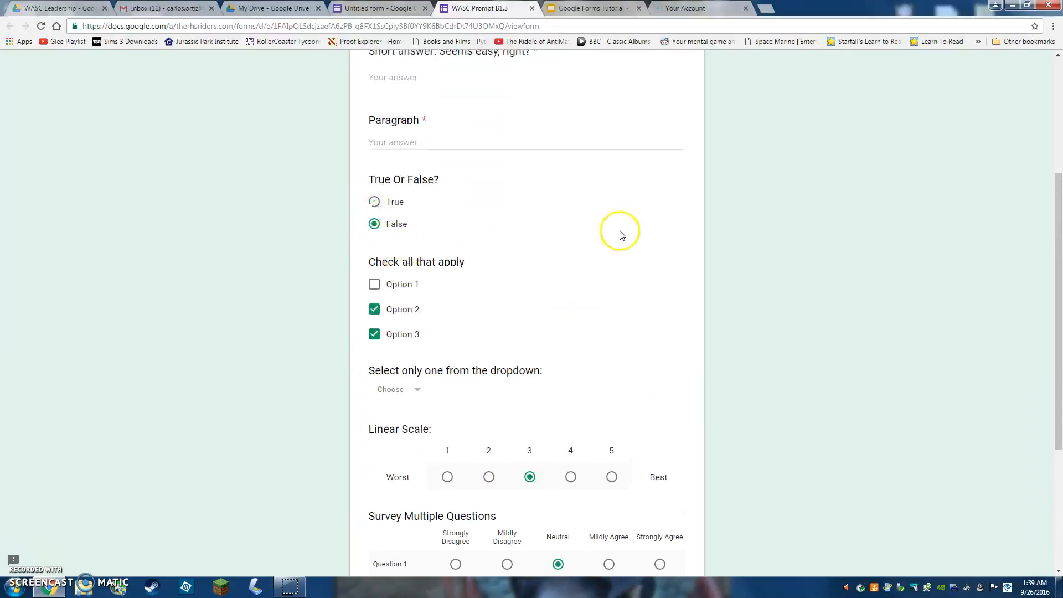
# Look over the filled-in preview, then return to editing the form without submitting the test answers
pyautogui.scroll(2, 609, 244)
pyautogui.scroll(-3, 616, 290)
pyautogui.scroll(-2, 655, 356)
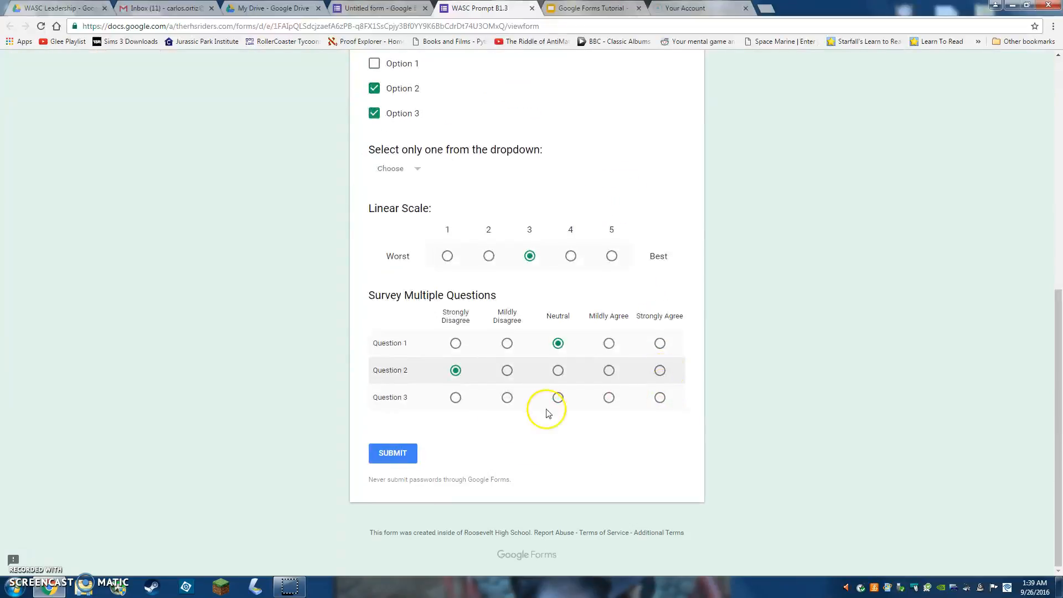
pyautogui.scroll(6, 662, 465)
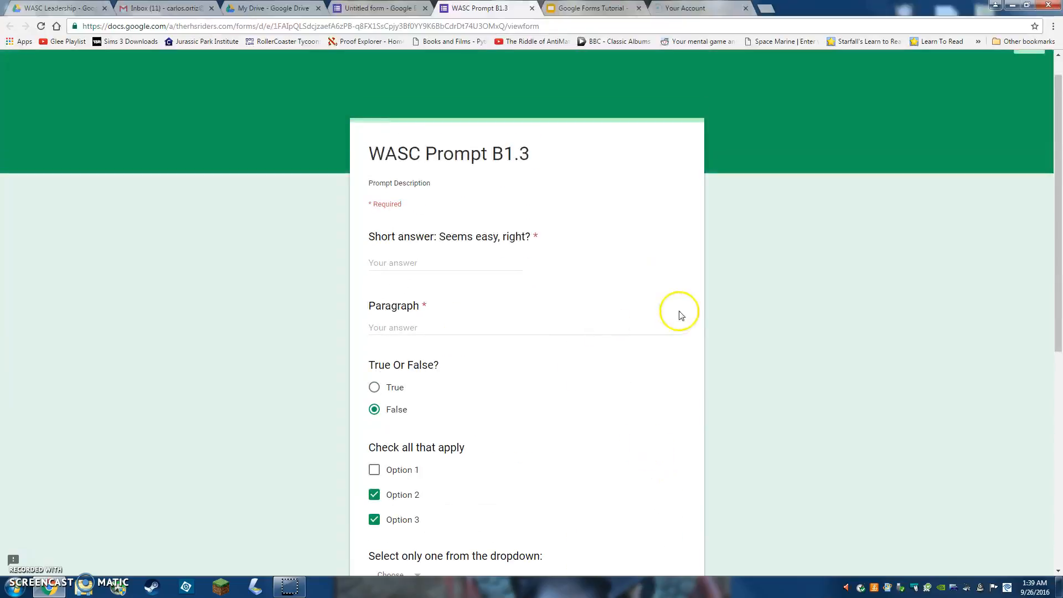
pyautogui.scroll(1, 719, 271)
pyautogui.click(1020, 93)
pyautogui.click(567, 92)
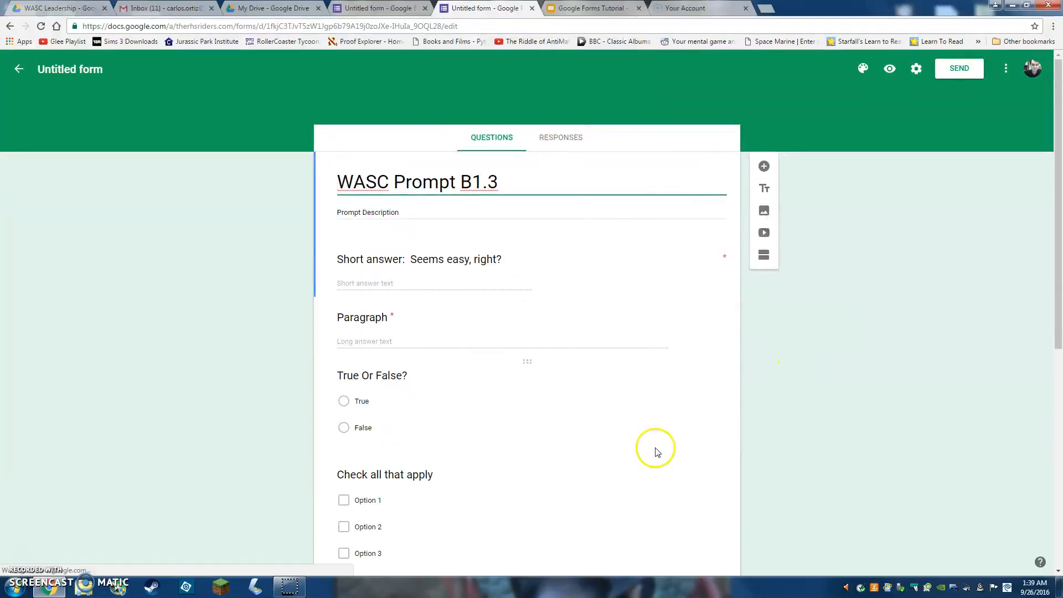
# Look through the form's questions in the editor, then view the Google Forms Tutorial slide covering Steps 3 and 4
pyautogui.scroll(-7, 541, 421)
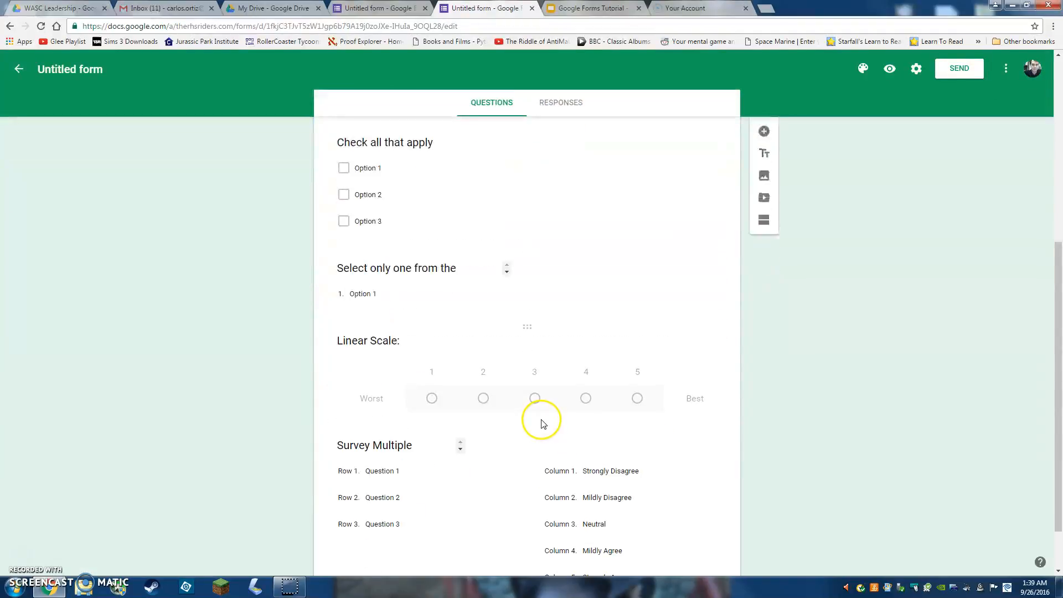
pyautogui.scroll(7, 544, 423)
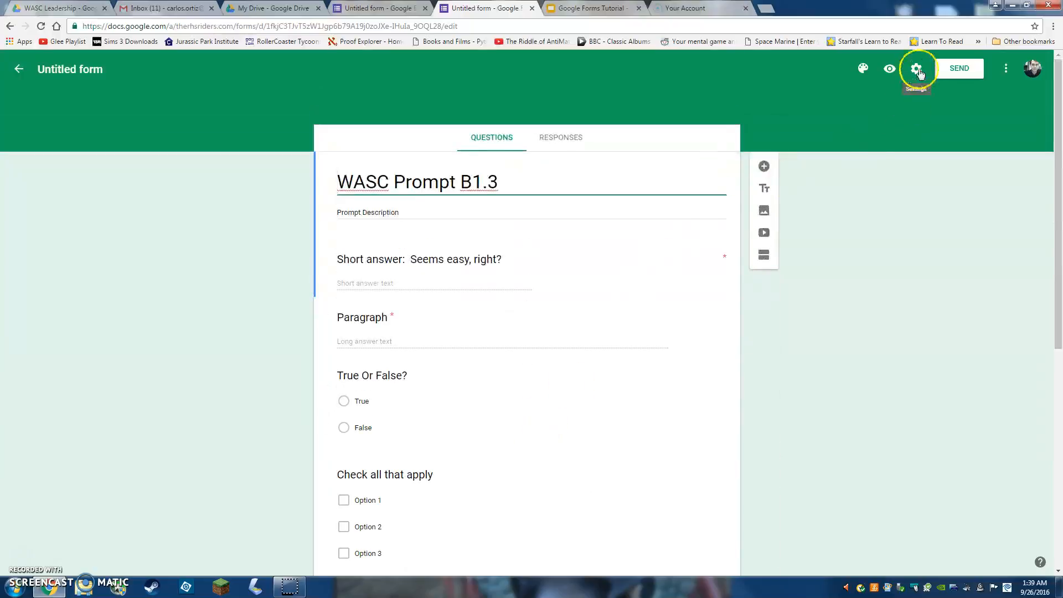
pyautogui.click(553, 9)
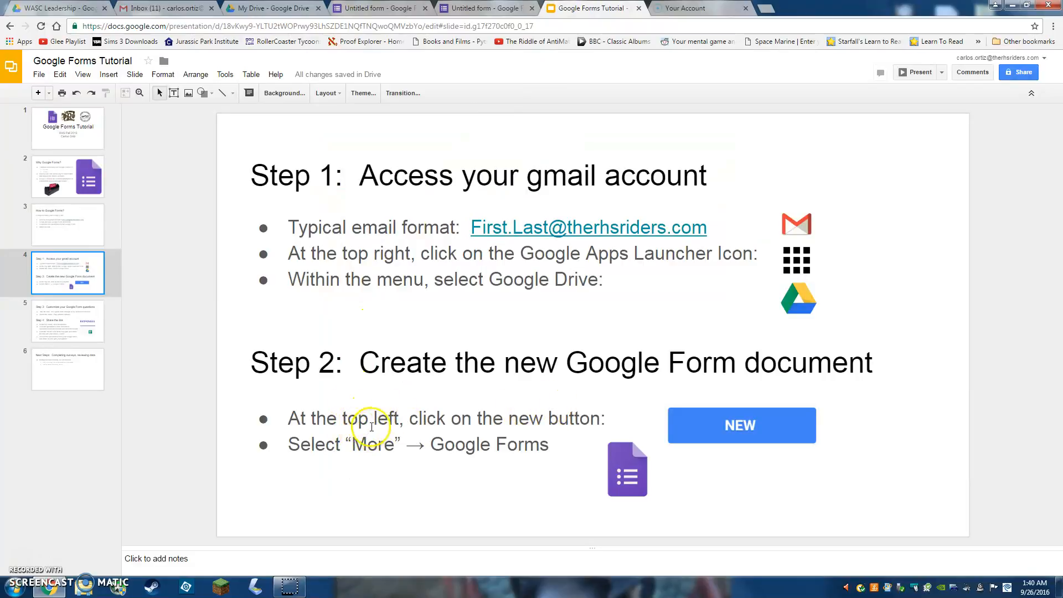
pyautogui.press('Down')
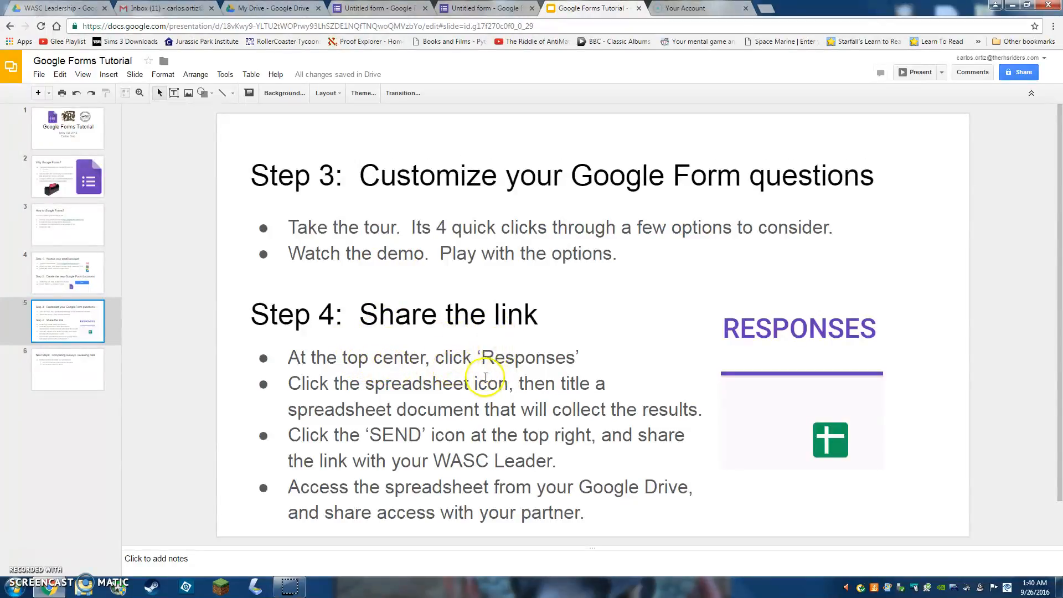
# Create a new spreadsheet named "WASC Survey Results" as the destination for the form's responses
pyautogui.click(498, 8)
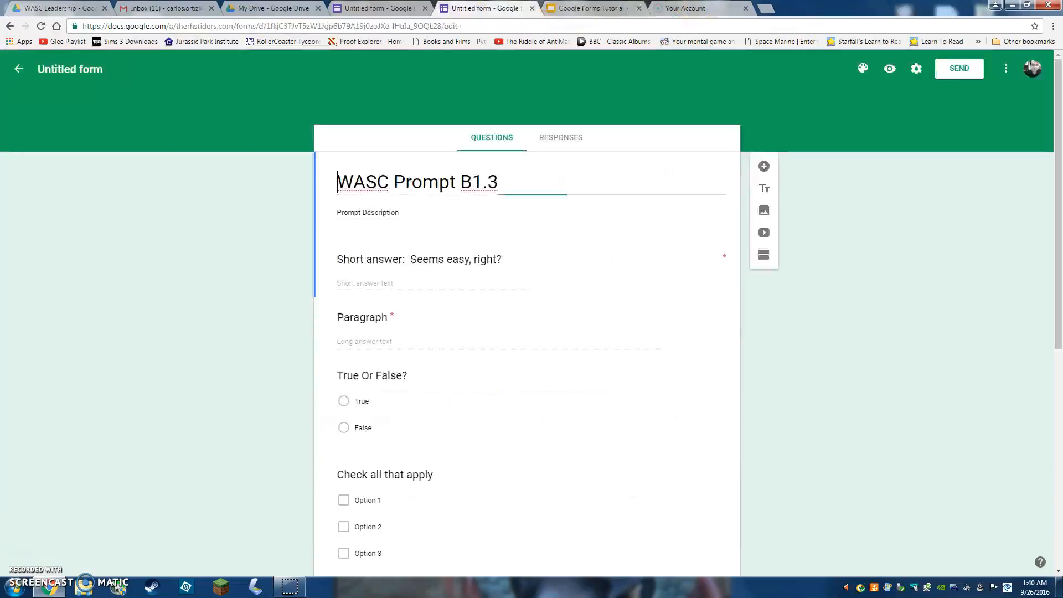
pyautogui.click(1005, 68)
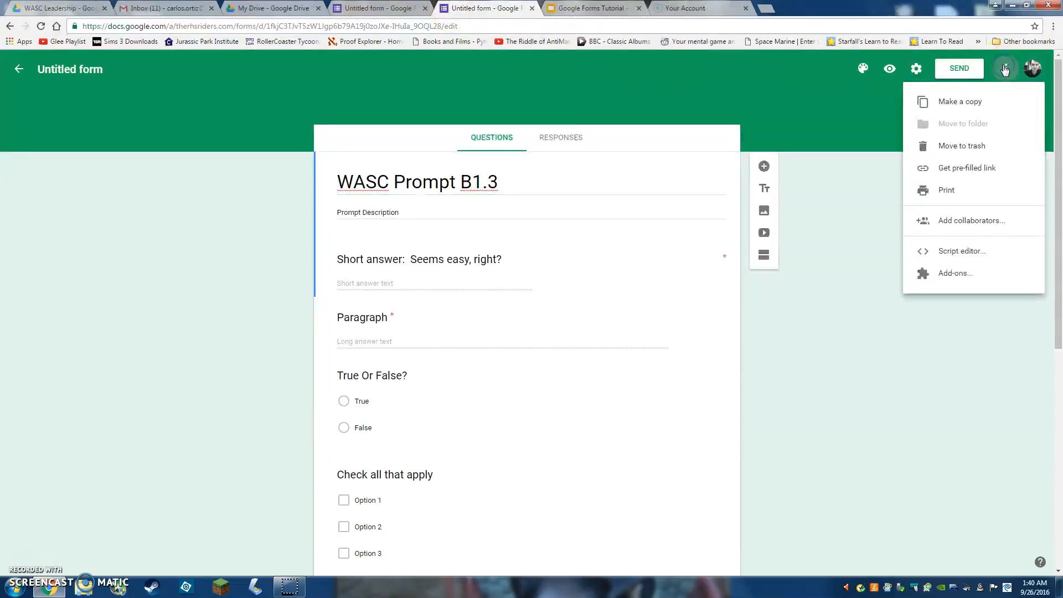
pyautogui.click(563, 138)
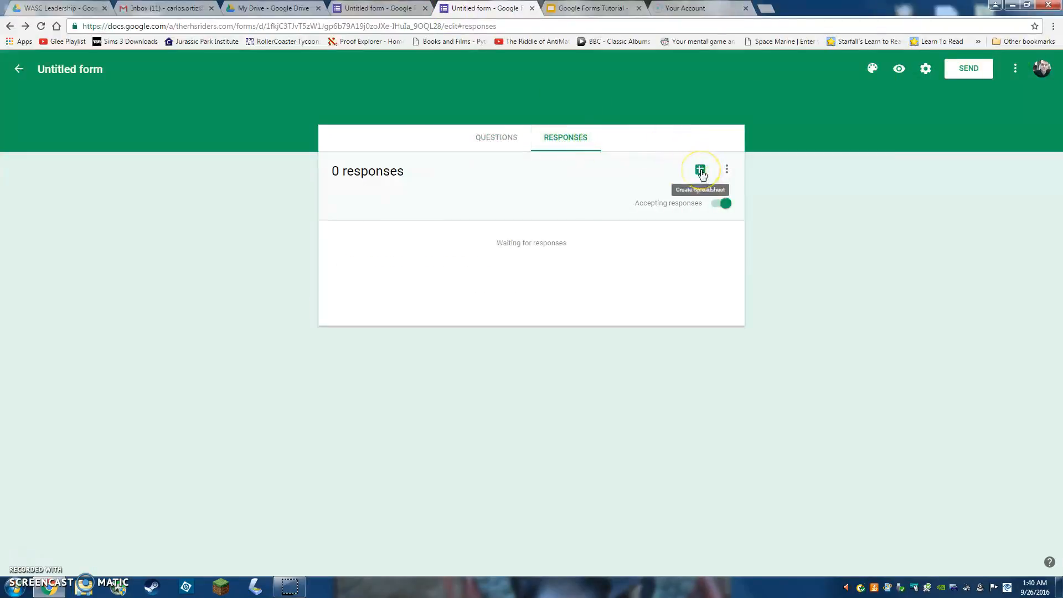
pyautogui.click(700, 172)
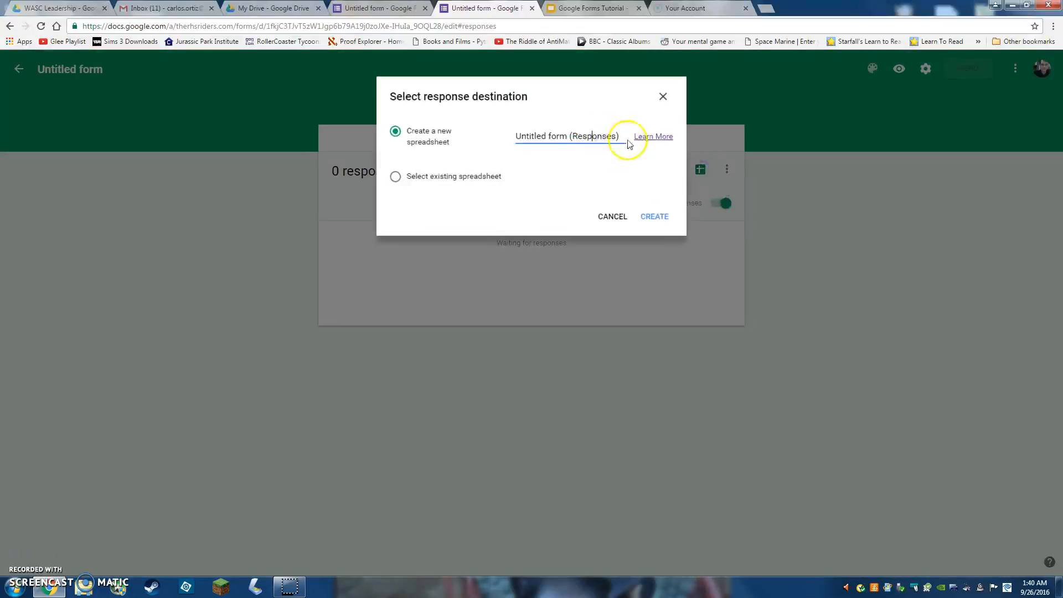
pyautogui.moveTo(620, 137); pyautogui.dragTo(545, 155)
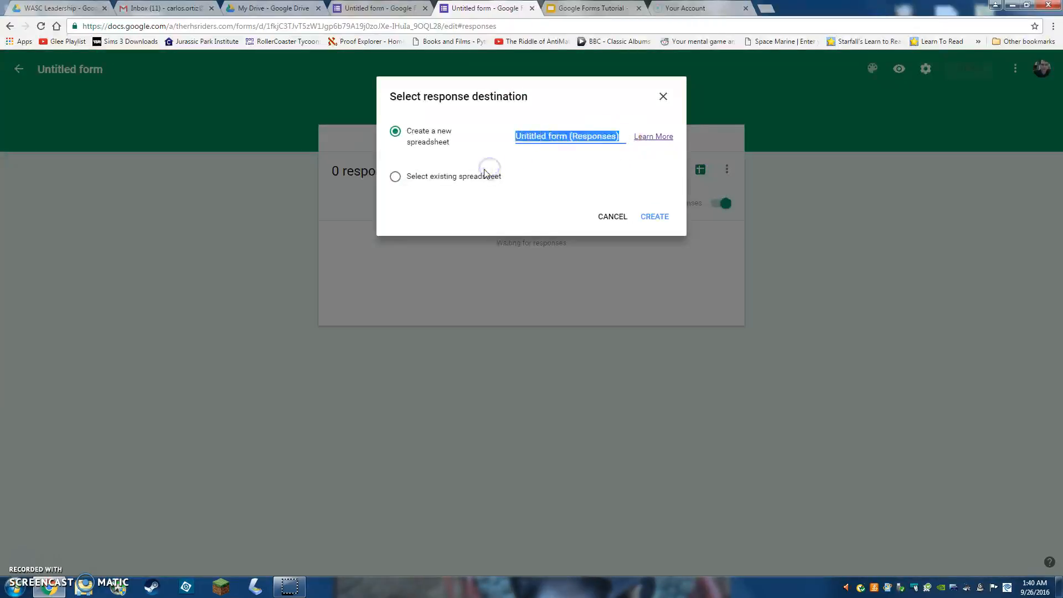
pyautogui.write('Survey Resul')
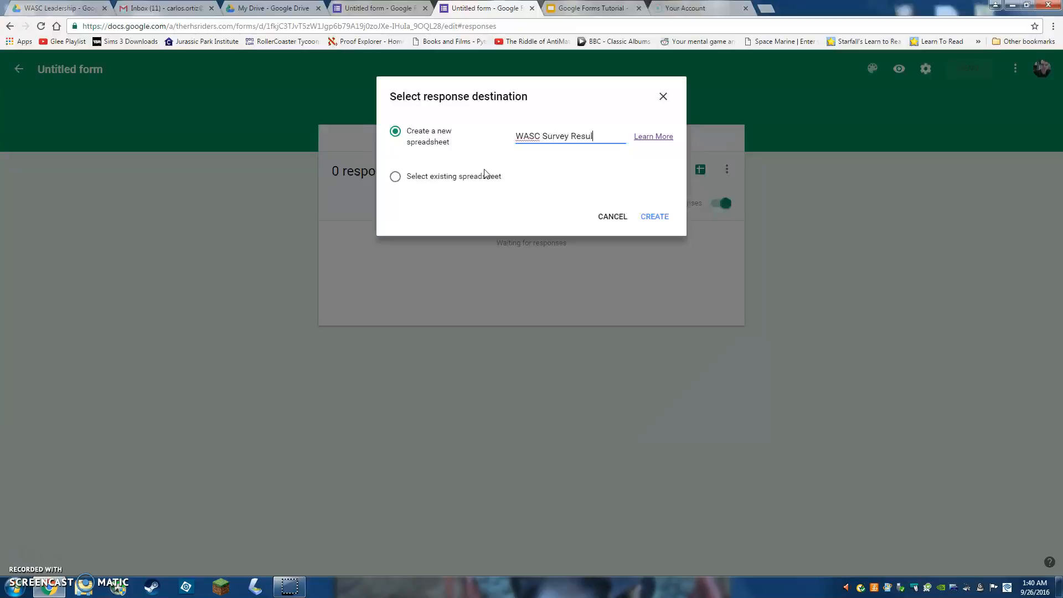
pyautogui.click(651, 216)
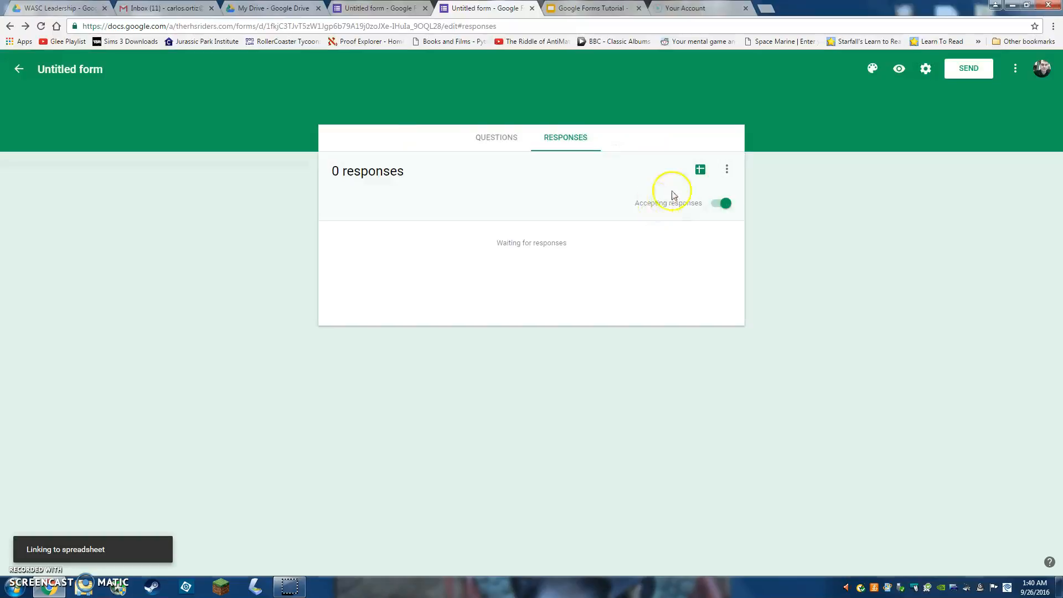
# Check the tutorial's sharing instructions, then copy the form's link from its send options and close them
pyautogui.click(565, 6)
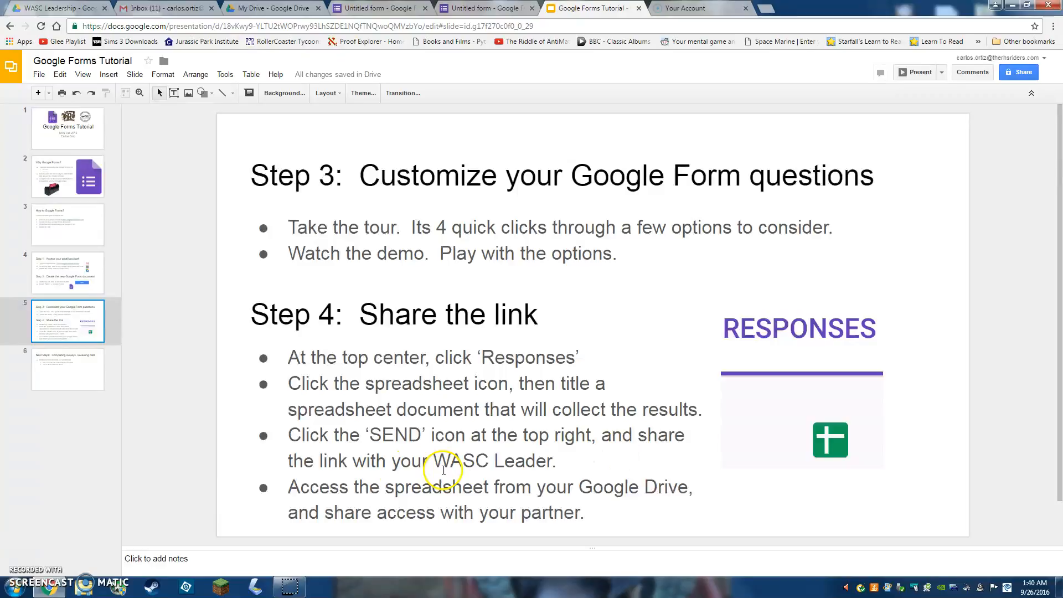
pyautogui.click(477, 7)
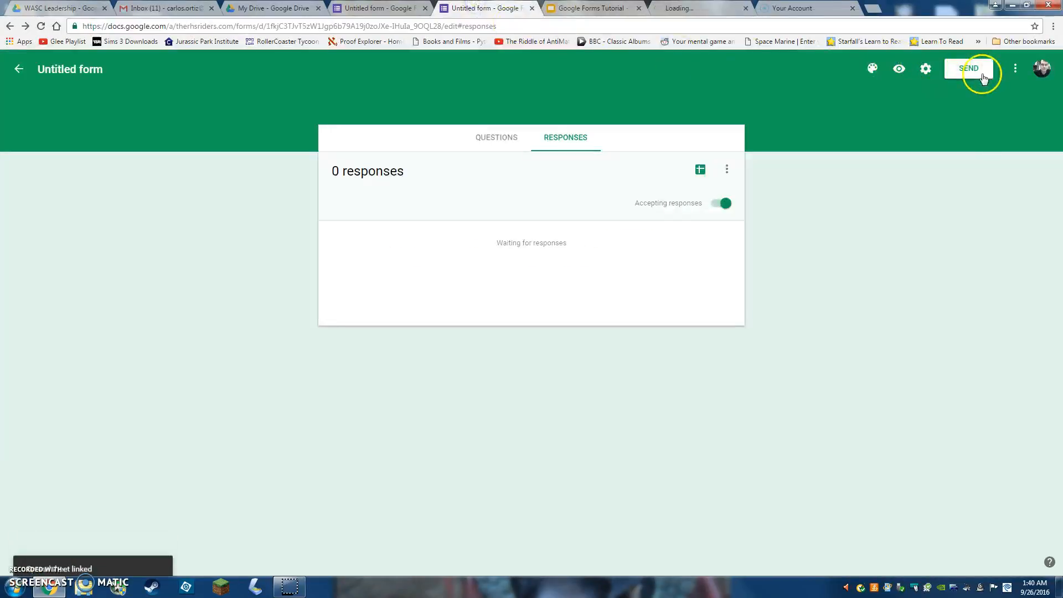
pyautogui.click(521, 143)
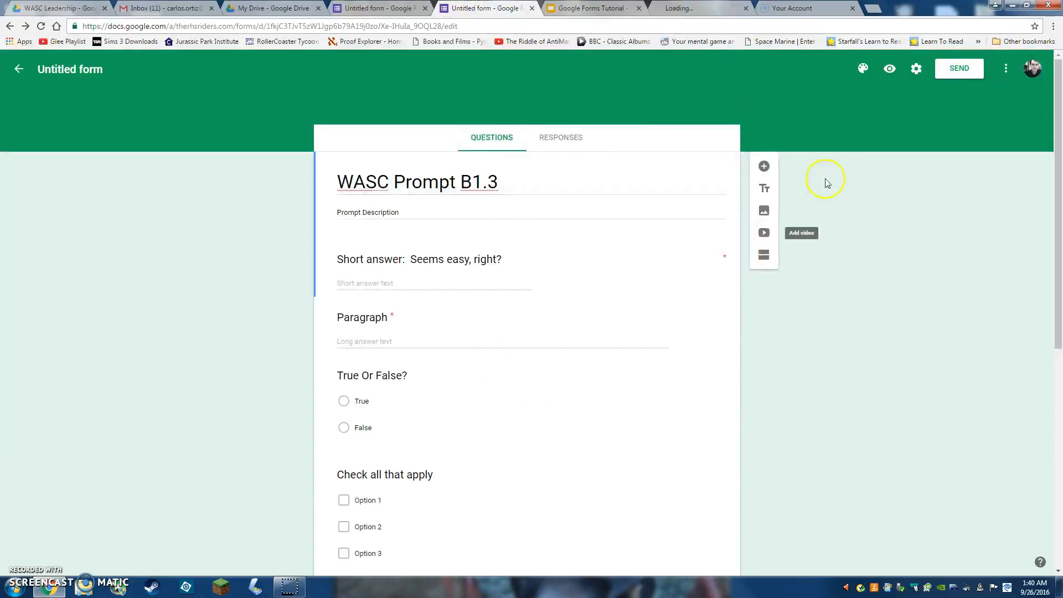
pyautogui.click(955, 67)
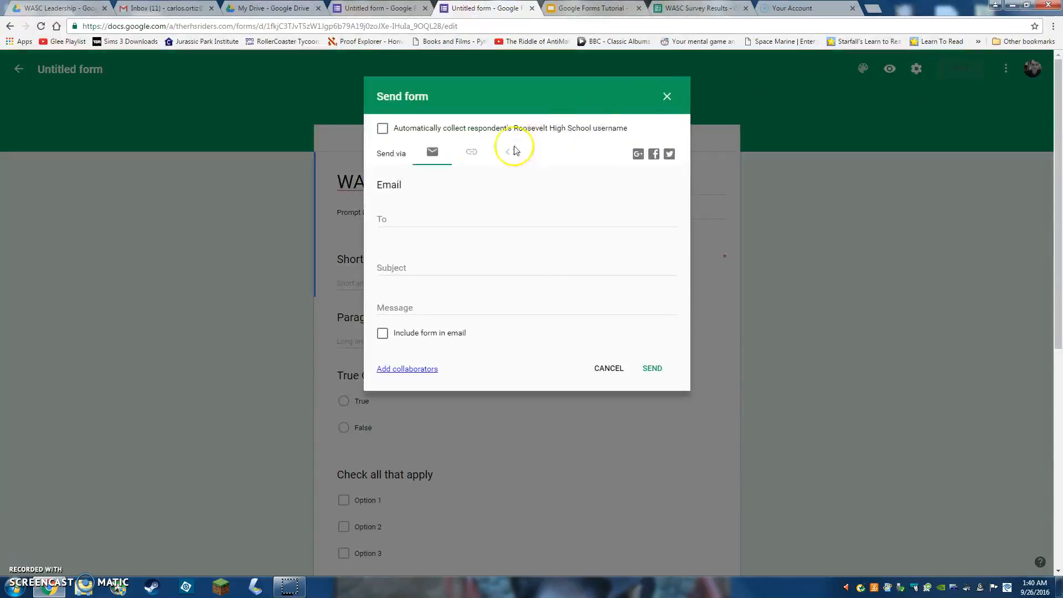
pyautogui.click(474, 155)
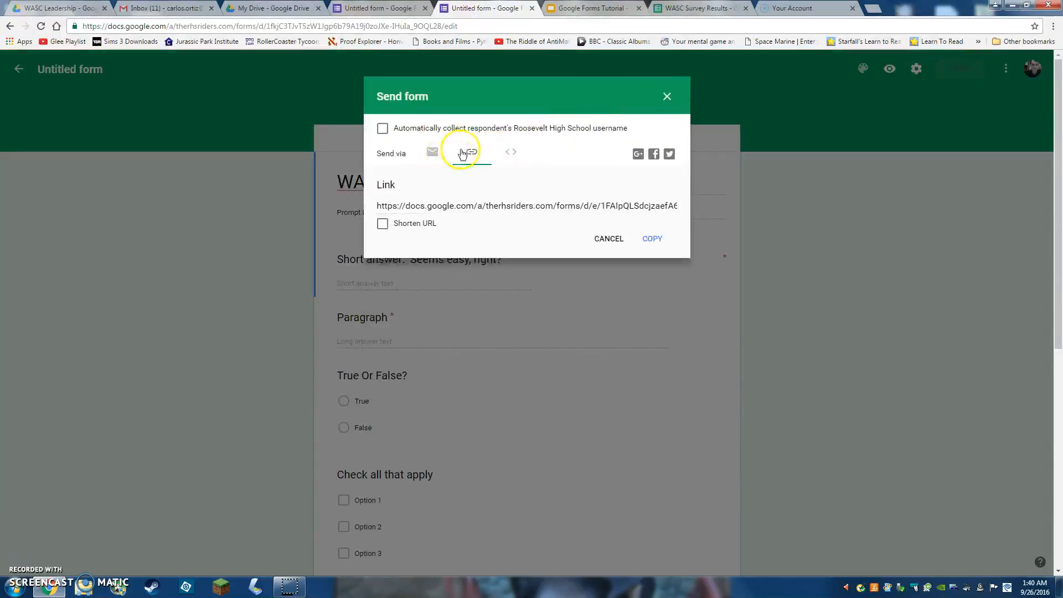
pyautogui.click(446, 206)
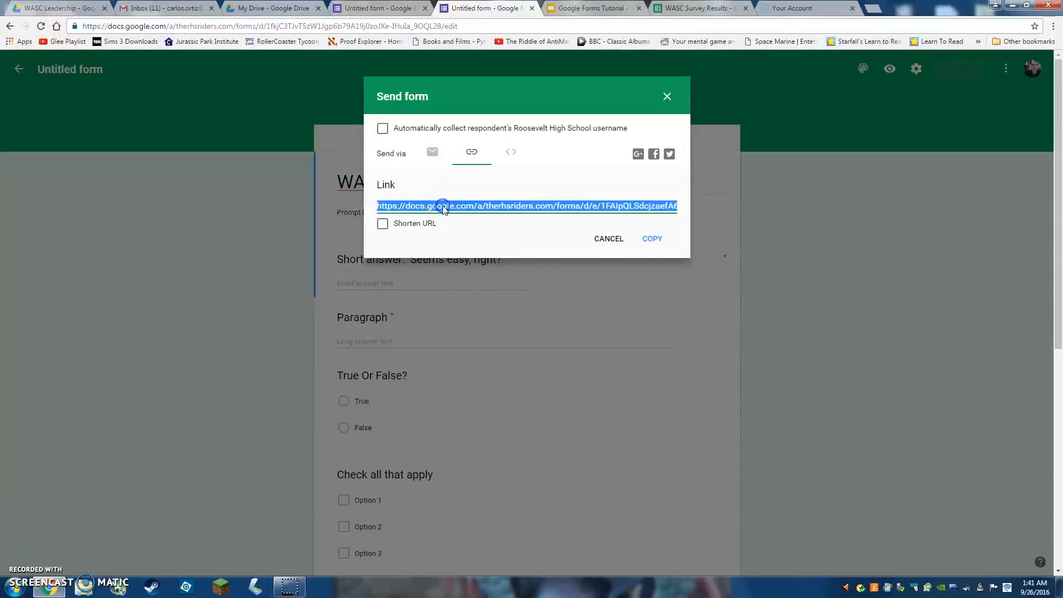
pyautogui.click(652, 242)
pyautogui.click(668, 97)
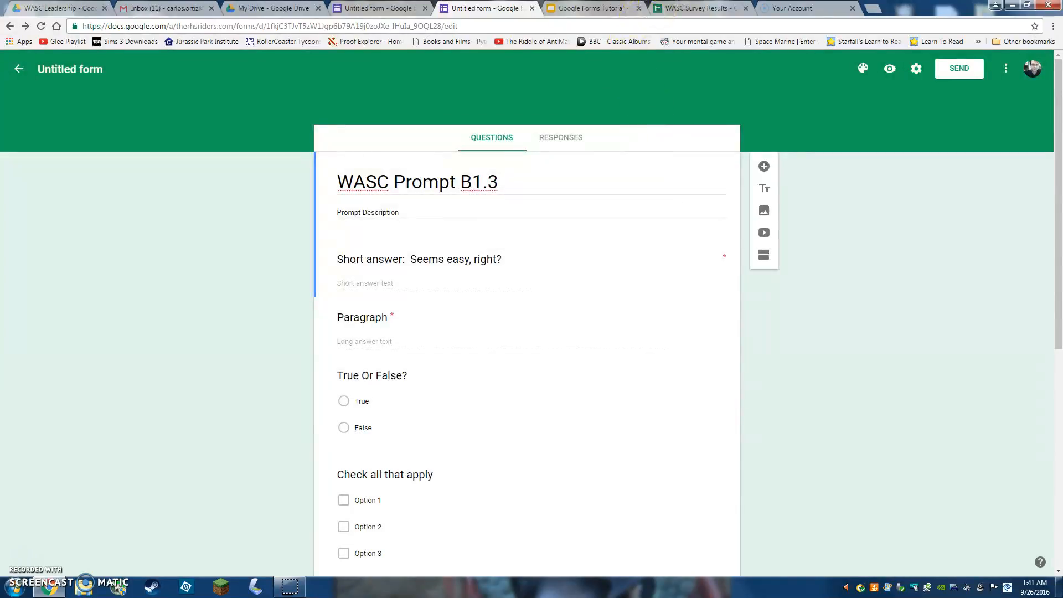
# Review the tutorial slide's spreadsheet access instructions and view the WASC Survey Results spreadsheet
pyautogui.click(596, 6)
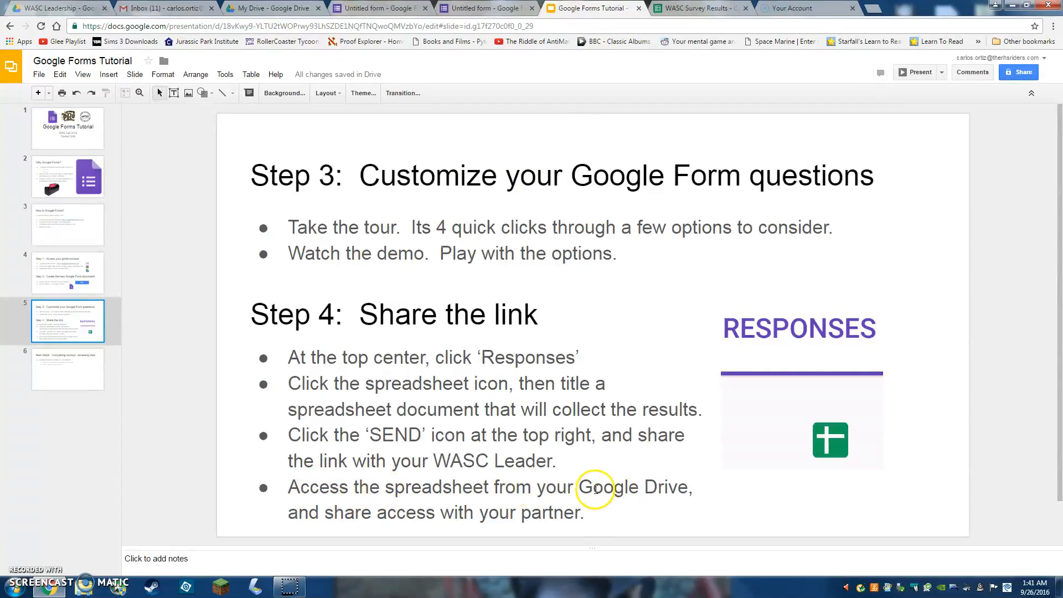
pyautogui.click(689, 12)
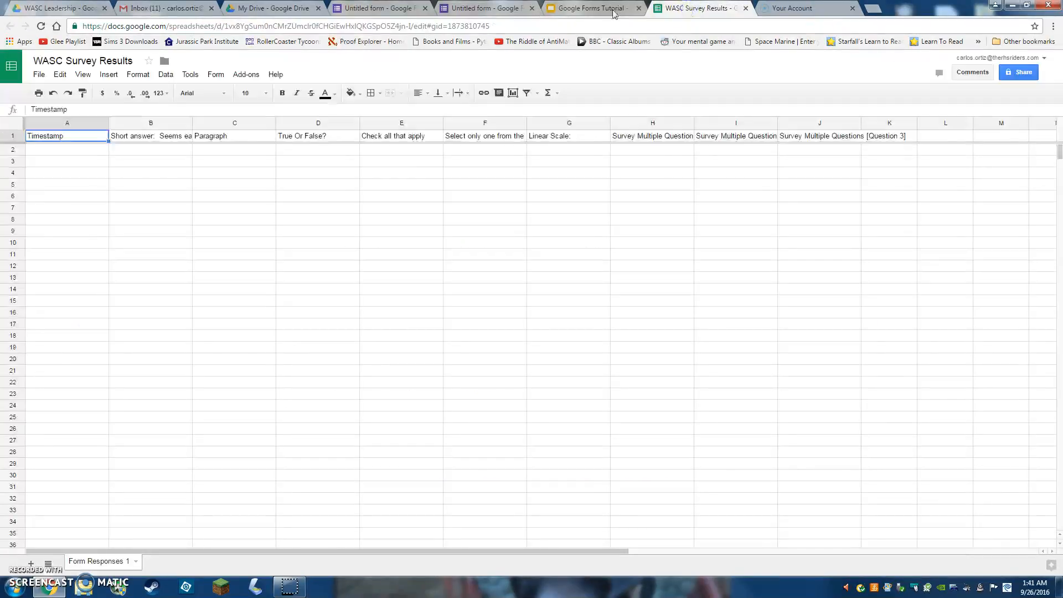
pyautogui.click(559, 8)
# View the form's collaborator sharing settings and close them without inviting anyone
pyautogui.click(491, 7)
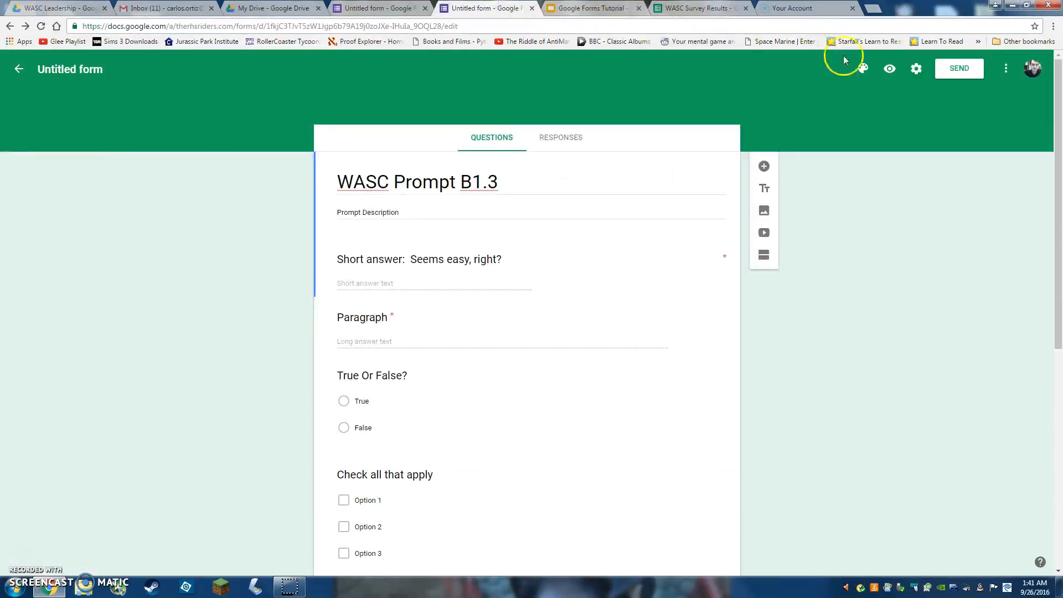
pyautogui.click(1006, 68)
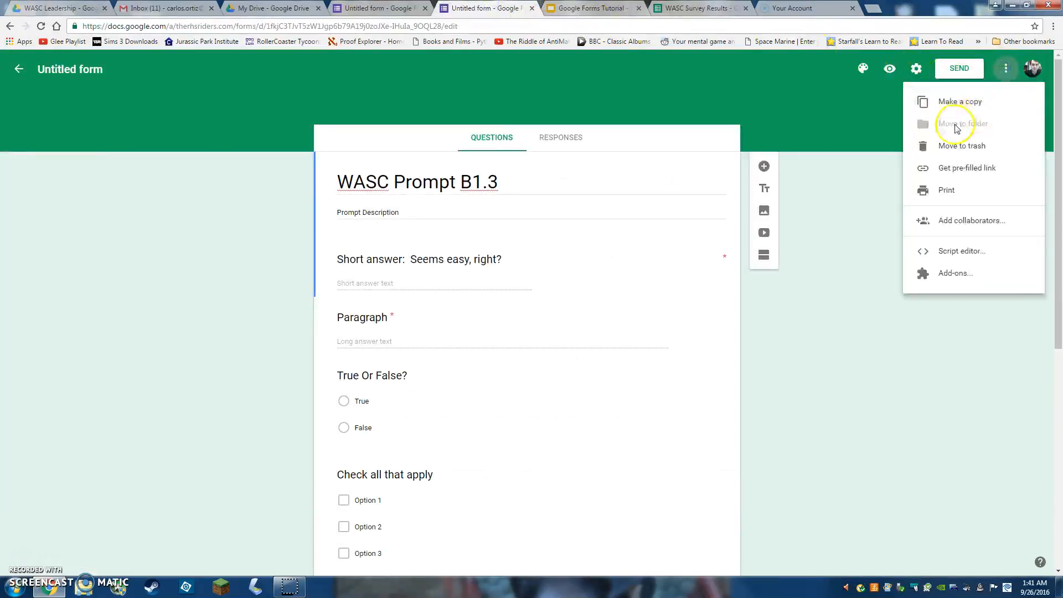
pyautogui.click(966, 221)
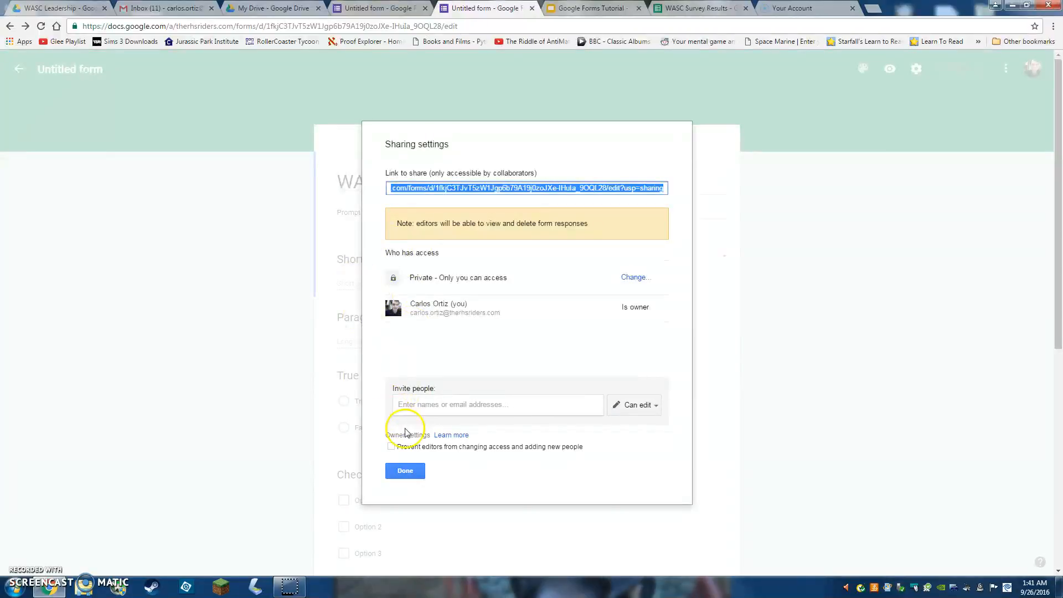
pyautogui.click(404, 470)
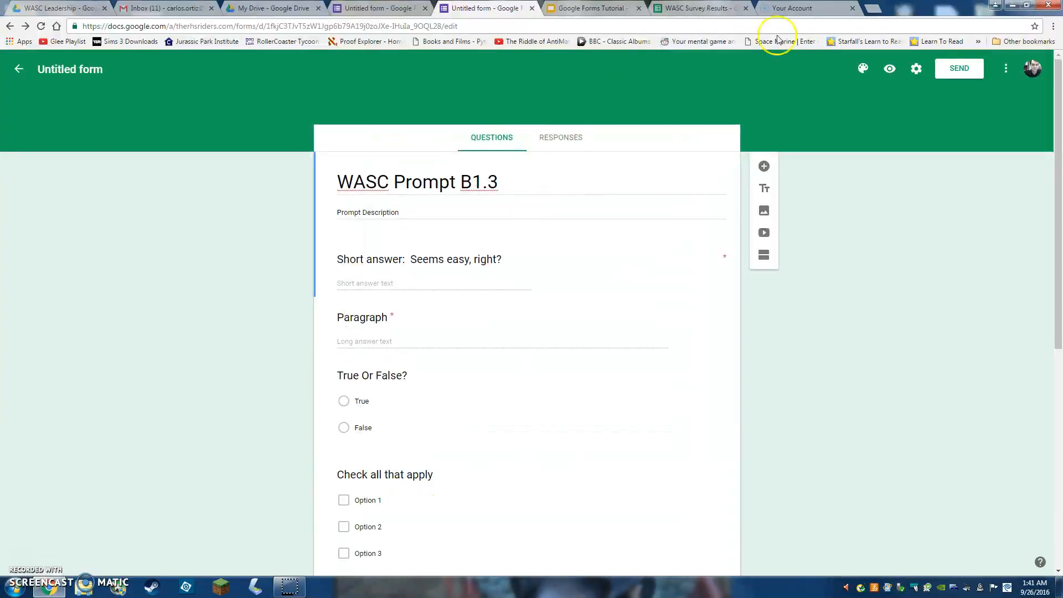
# Open the WASC Survey Results spreadsheet from Google Drive, view its sharing options, and close the spreadsheet
pyautogui.click(288, 8)
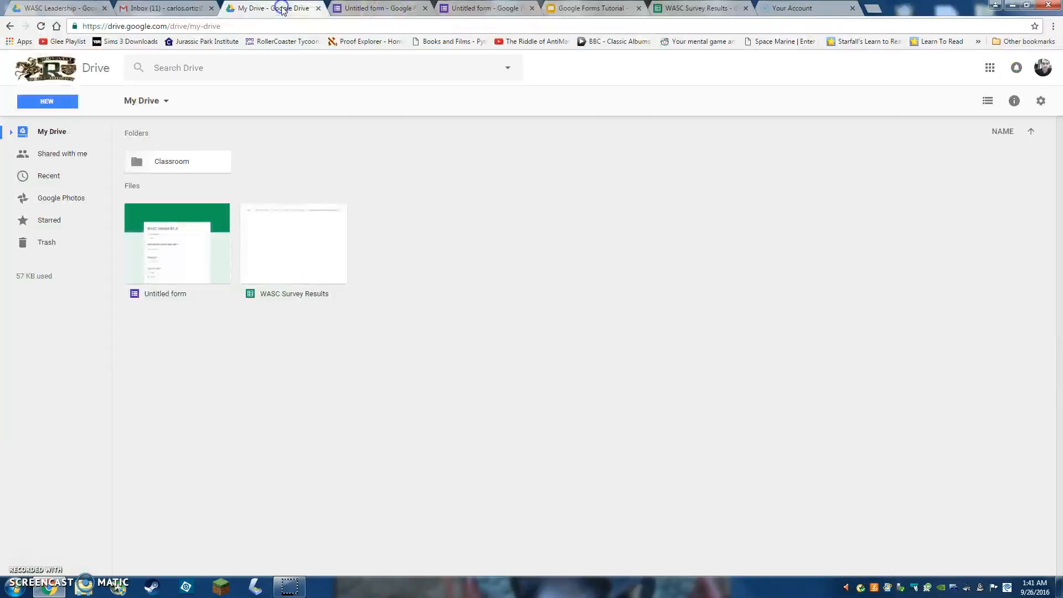
pyautogui.click(313, 224)
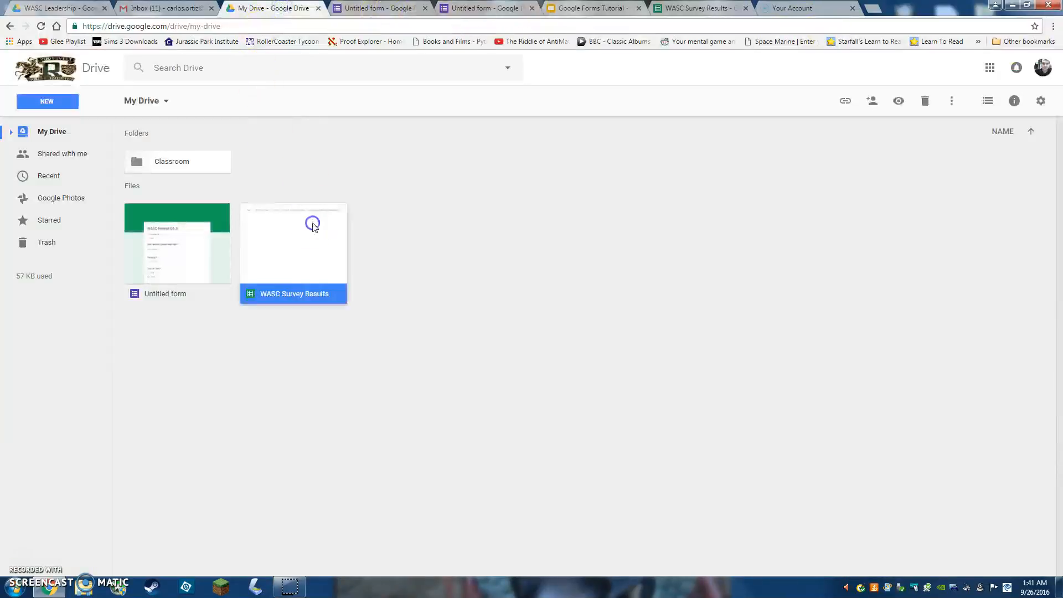
pyautogui.doubleClick(312, 251)
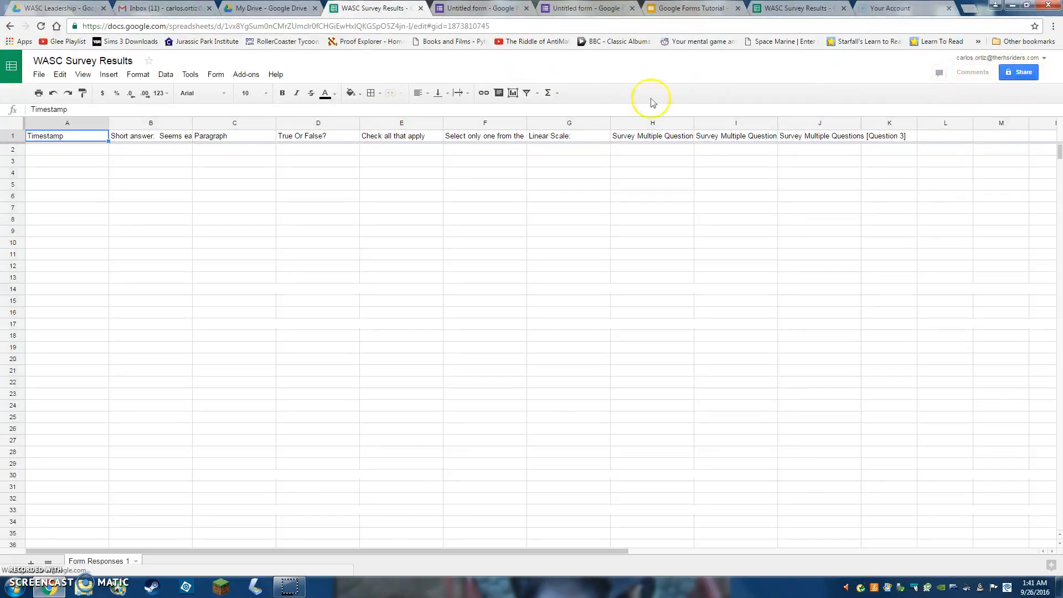
pyautogui.click(1012, 79)
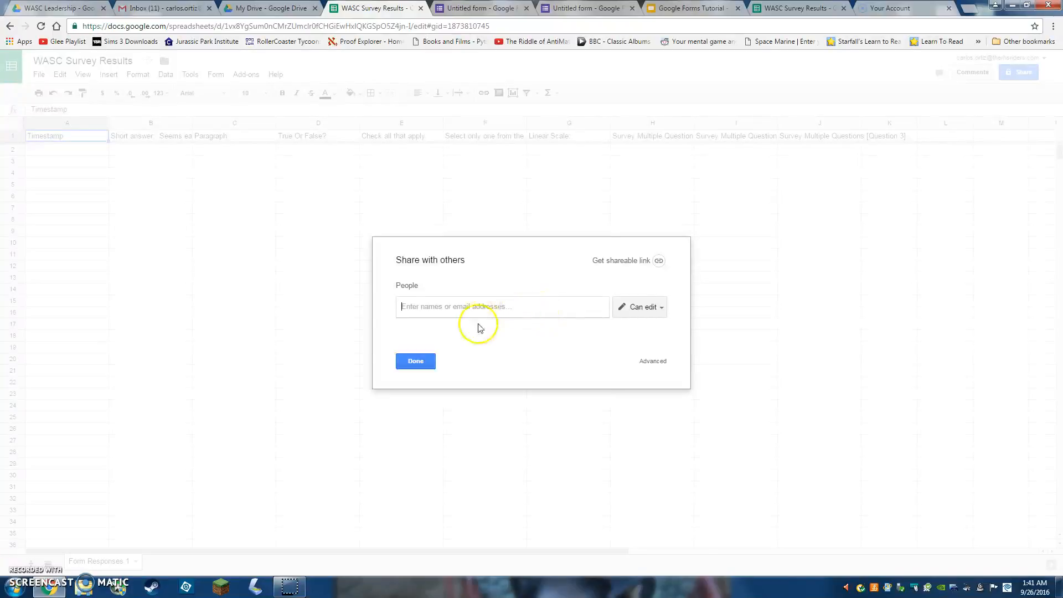
pyautogui.click(415, 363)
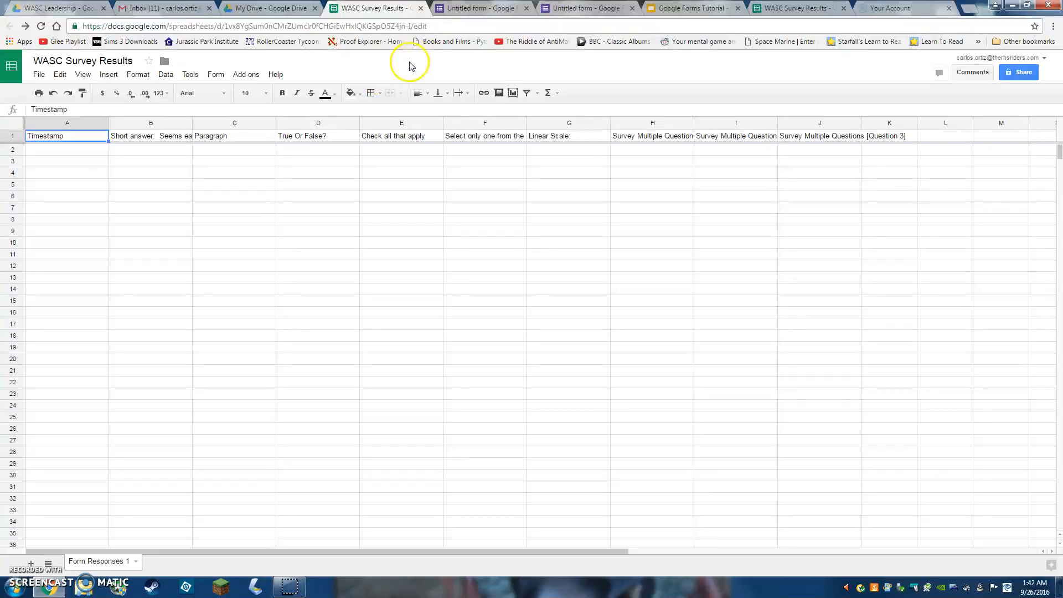
pyautogui.click(421, 9)
# View the sharing options and permission levels for WASC Survey Results directly from Google Drive, without adding anyone
pyautogui.rightClick(304, 245)
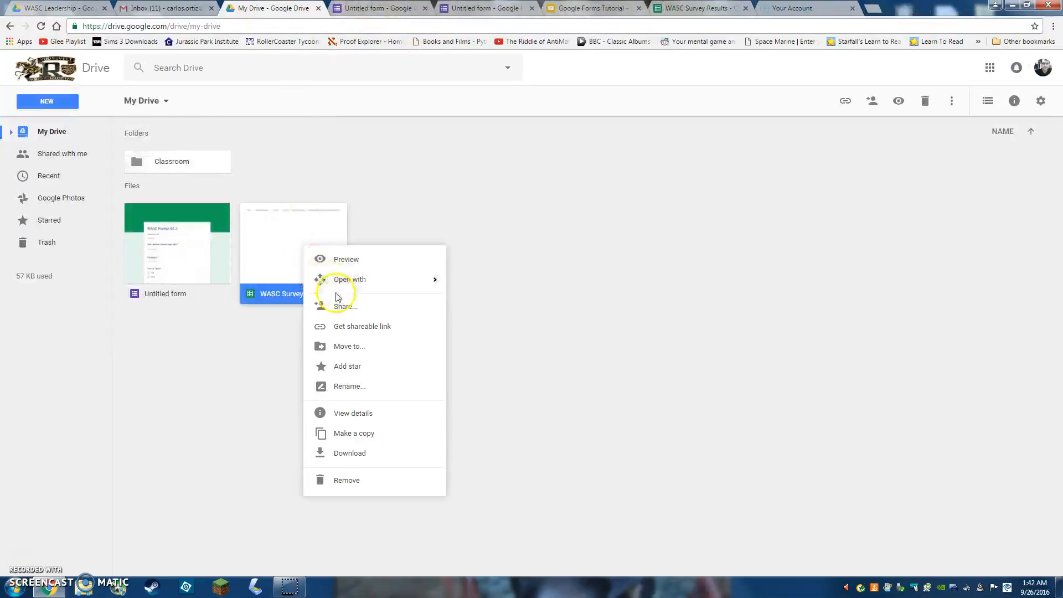
pyautogui.click(344, 309)
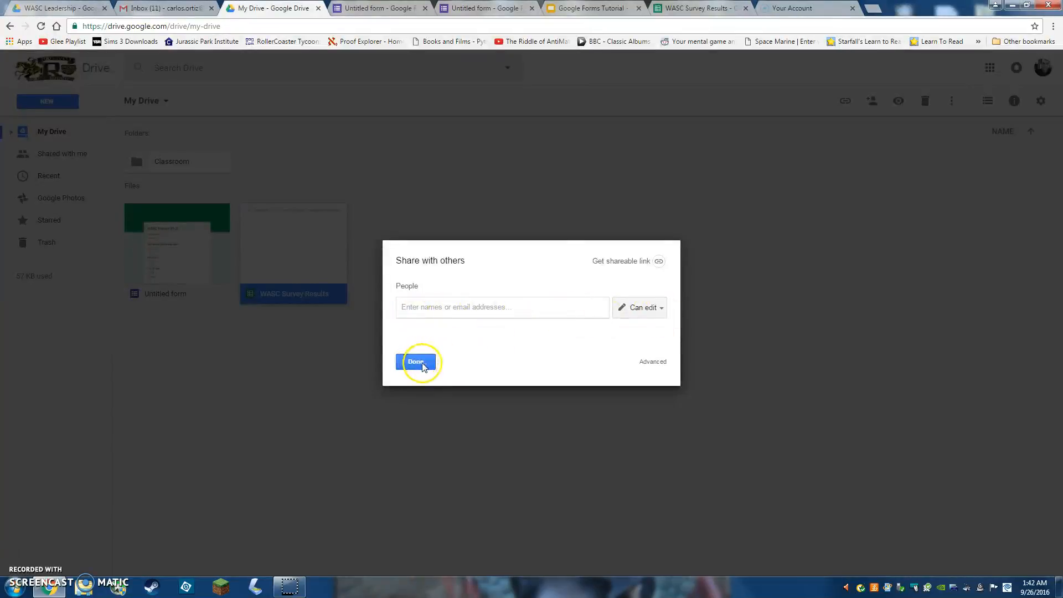
pyautogui.click(660, 308)
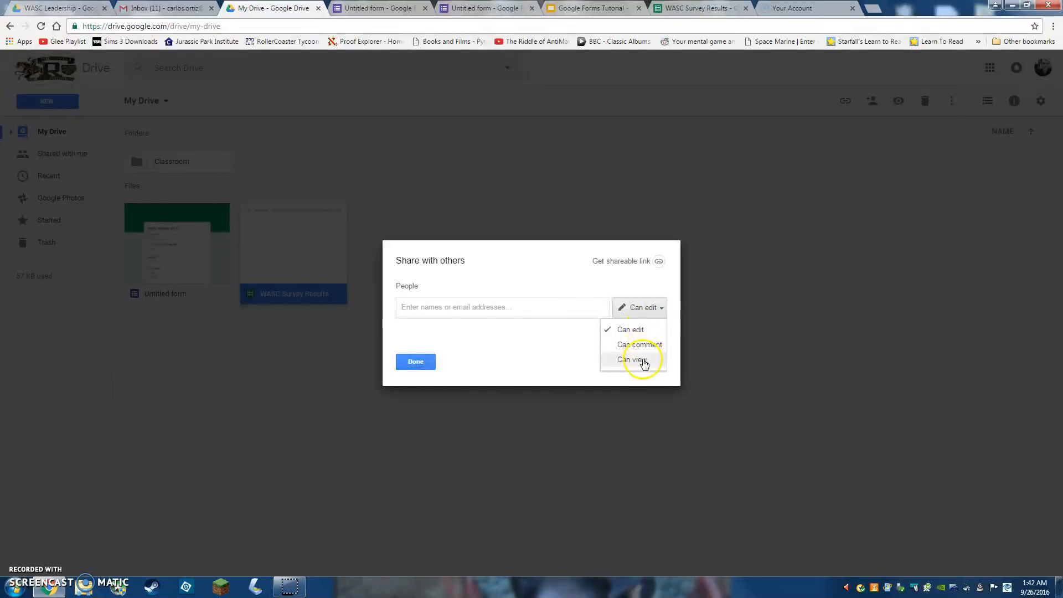
pyautogui.click(416, 361)
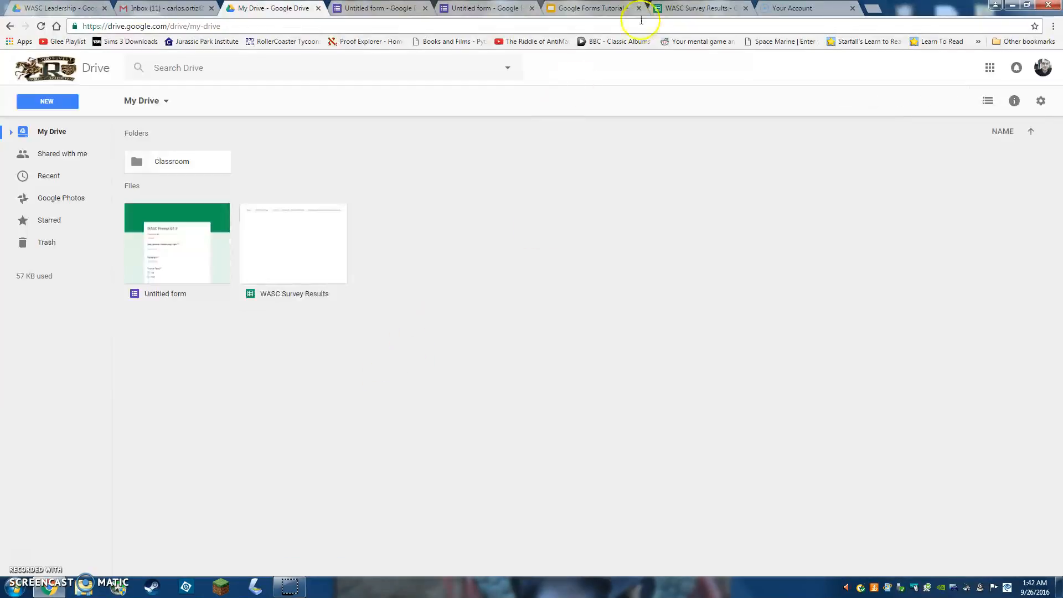
# Switch to the Google Forms Tutorial presentation and view its slide on completing surveys and reviewing data
pyautogui.click(612, 9)
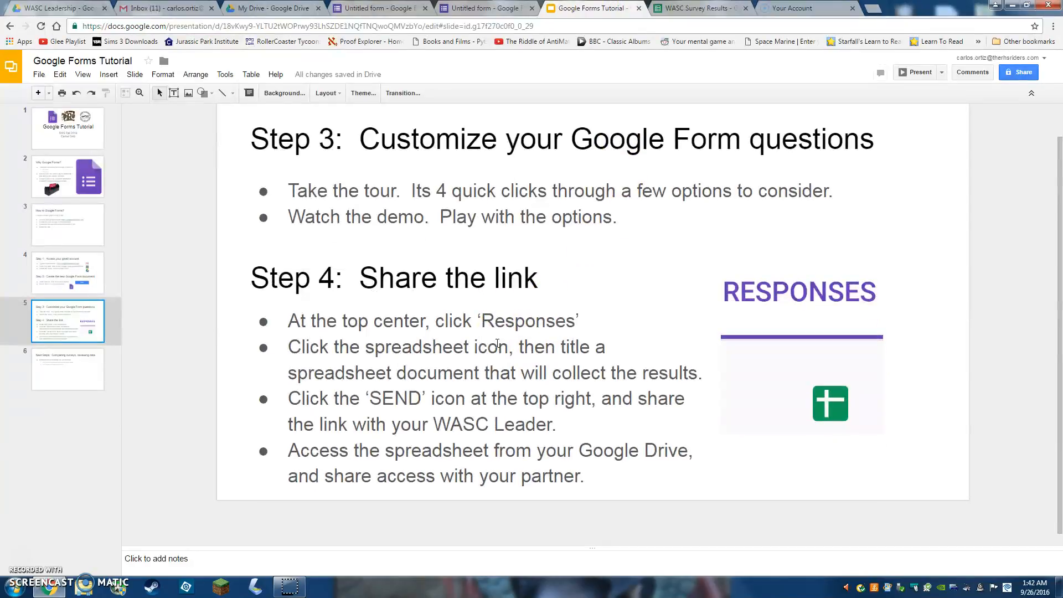
pyautogui.click(79, 374)
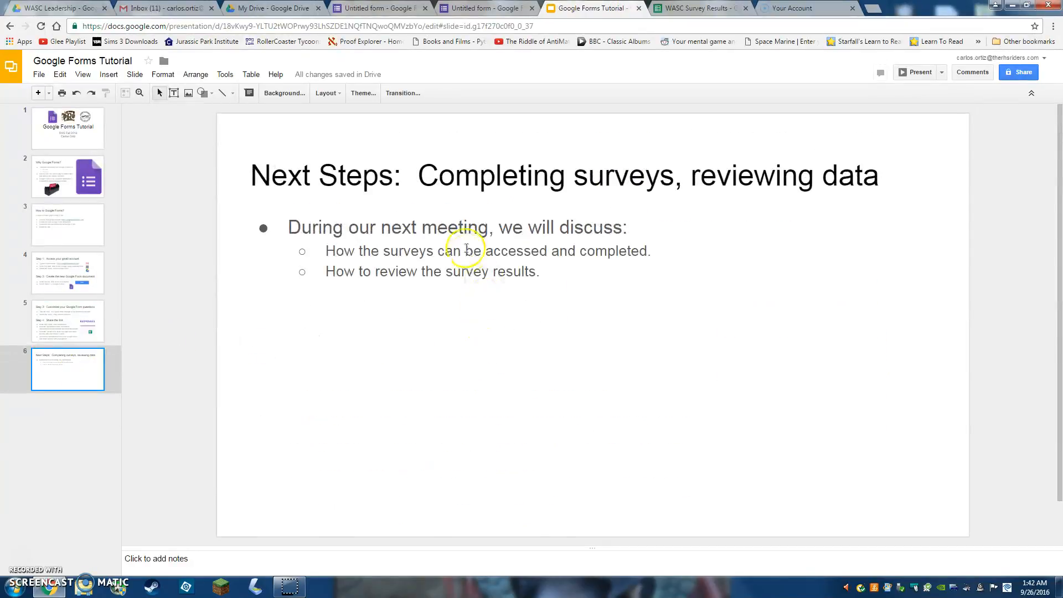